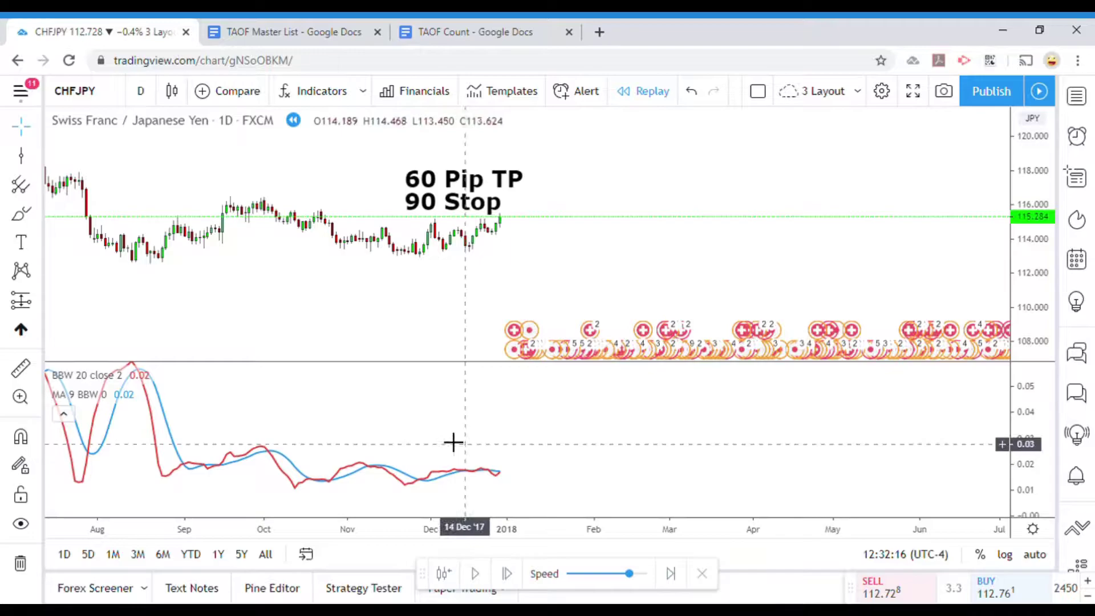
- Change the Indicators Tested count in the TAOF Count document from 25 to 26
left_click(460, 32)
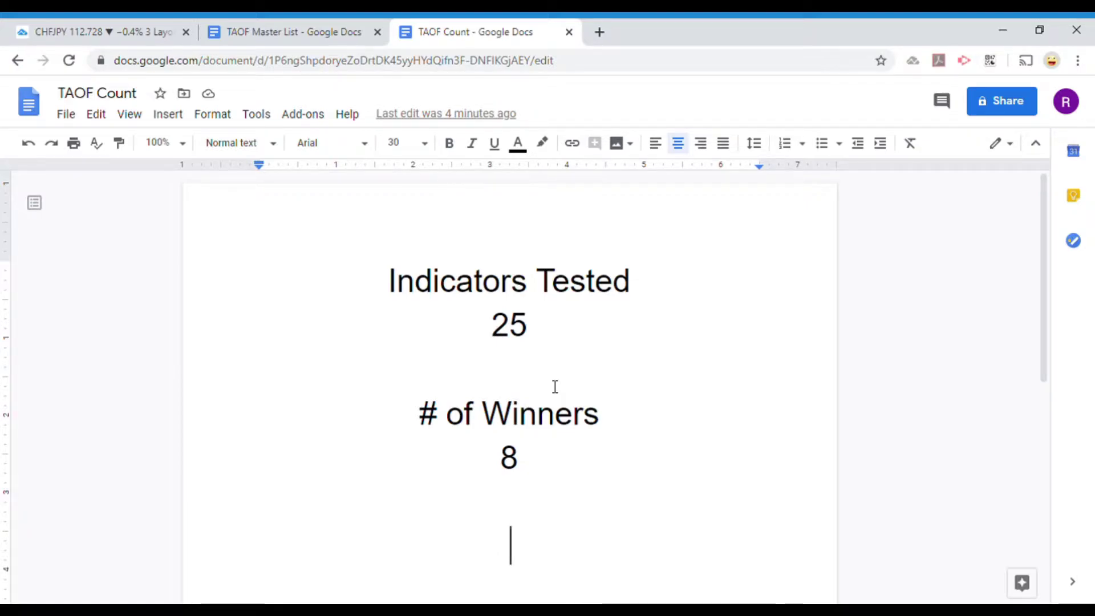
left_click(526, 332)
key("shift+Left")
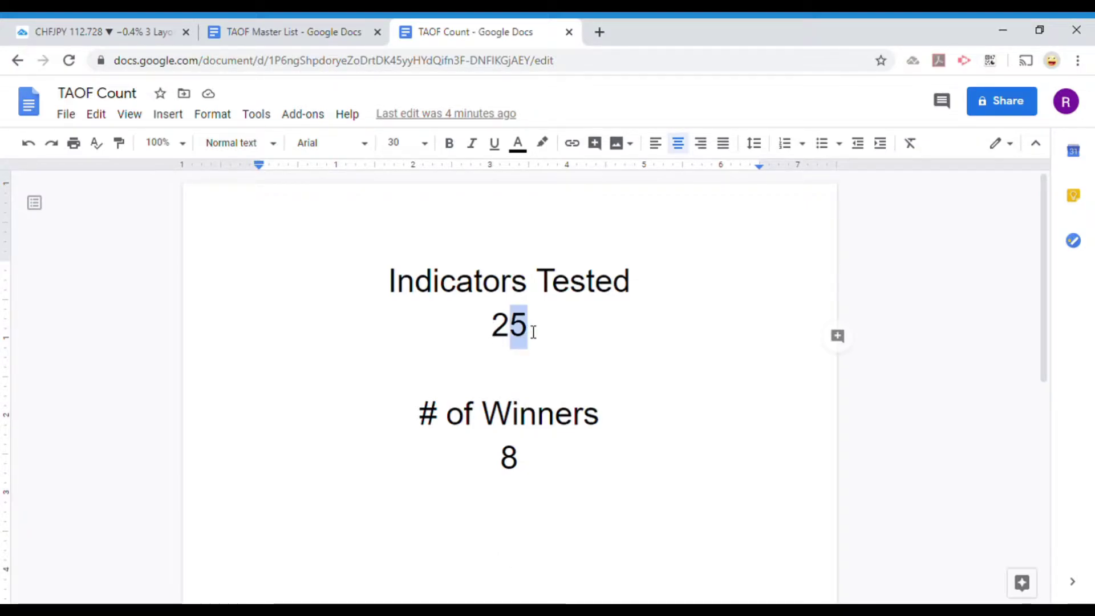
type("6")
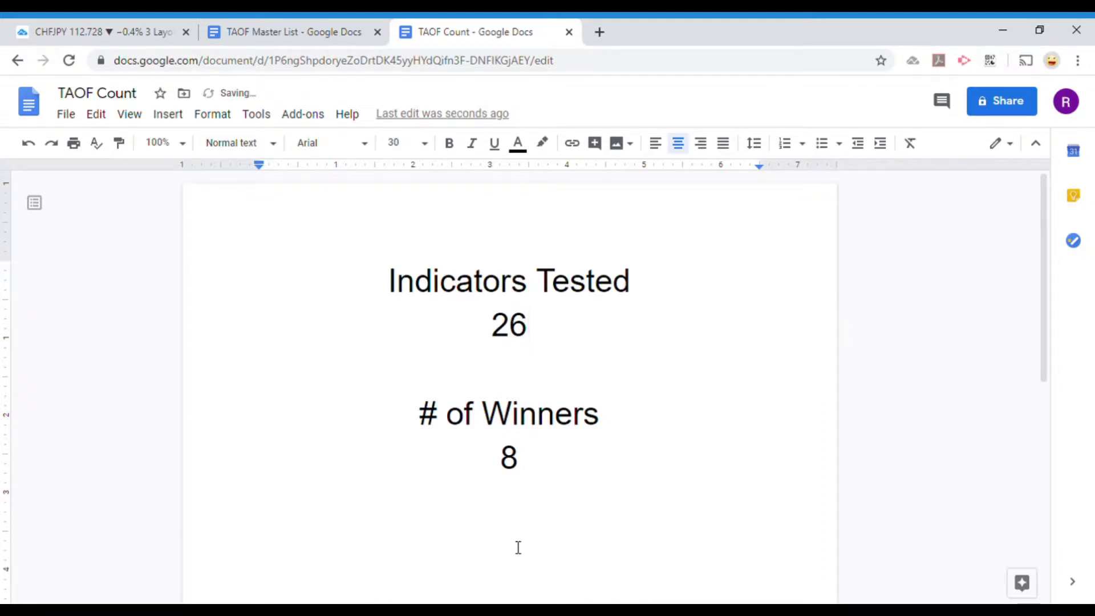
left_click(515, 546)
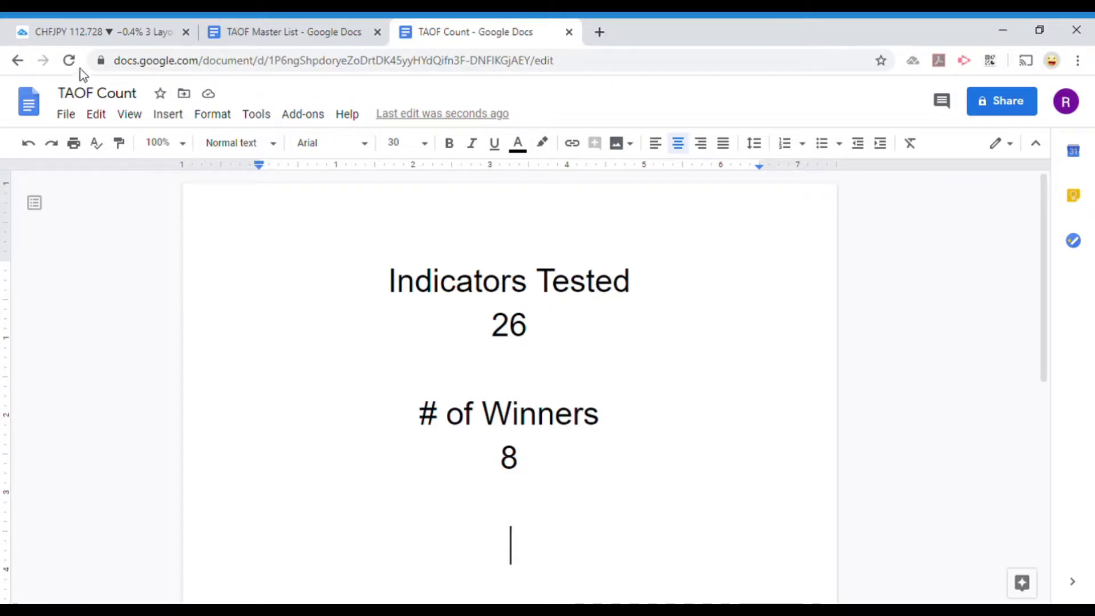
- Return to the CHFJPY chart, zoom the time axis and stretch the price scale on recent candles
left_click(68, 32)
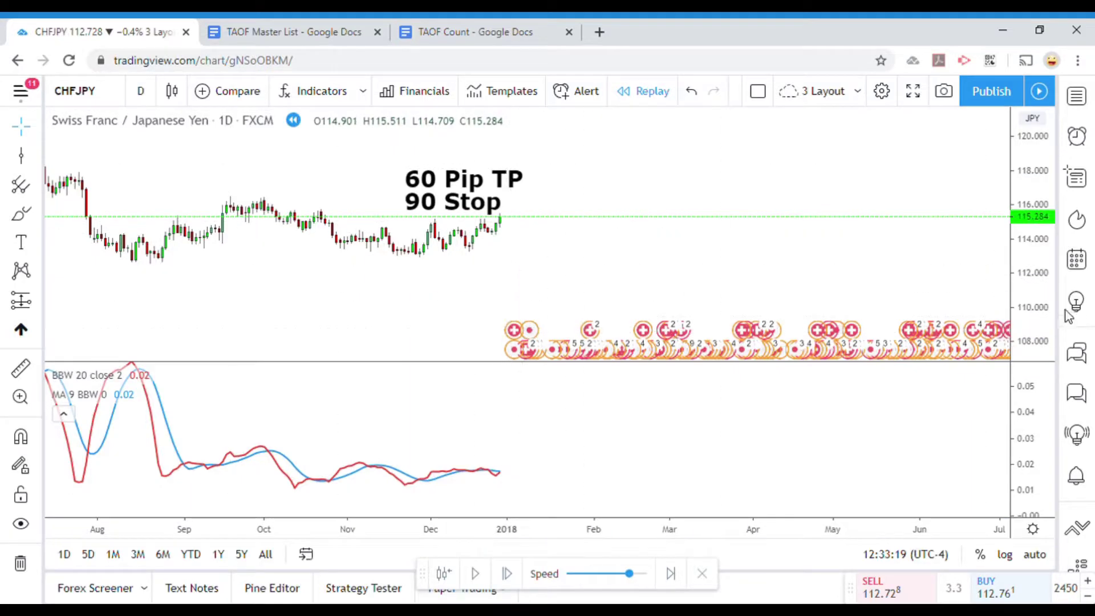
scroll(787, 311, "up", 3)
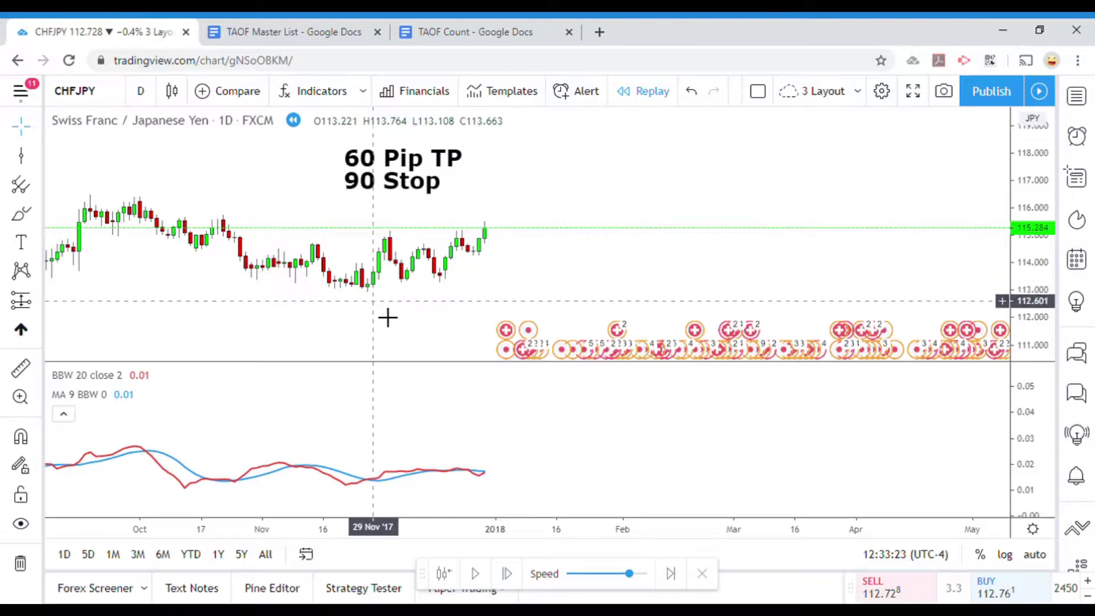
left_click_drag(464, 313, 464, 331)
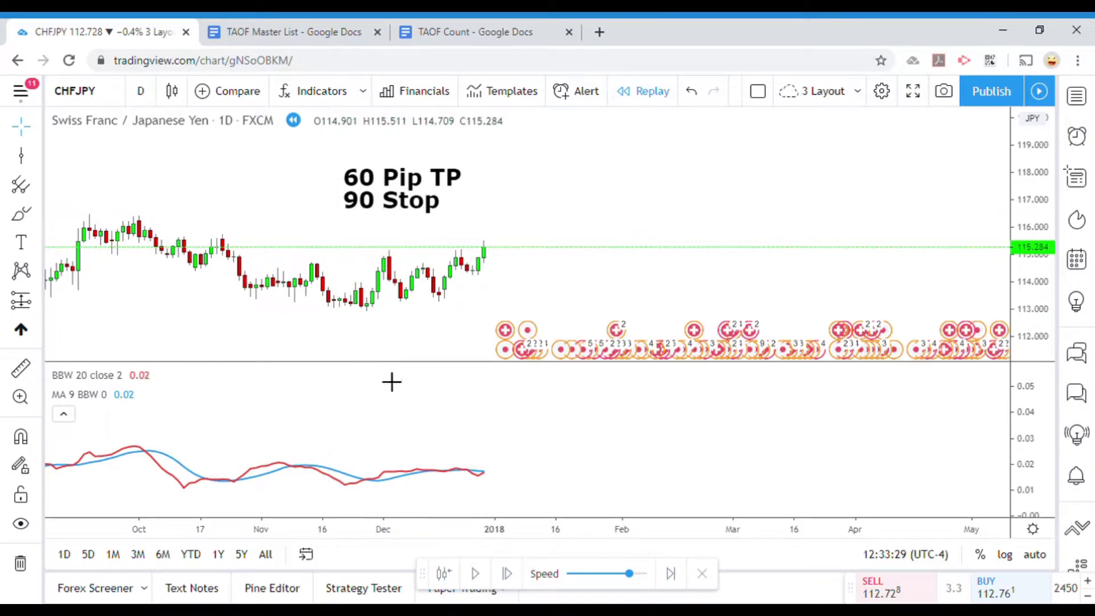
left_click_drag(1037, 317, 1037, 301)
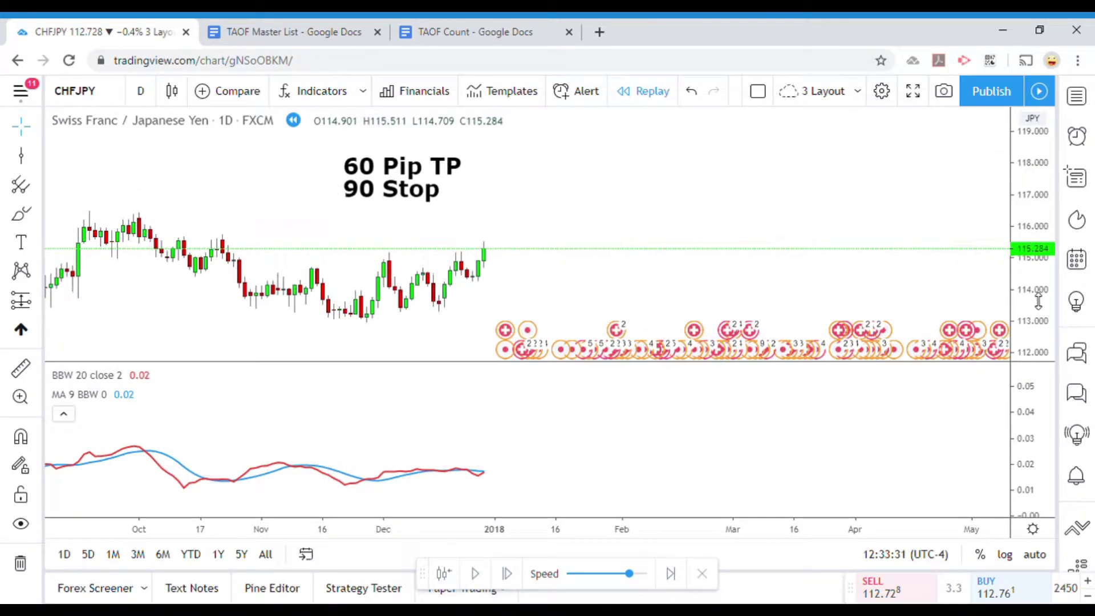
left_click_drag(535, 485, 547, 457)
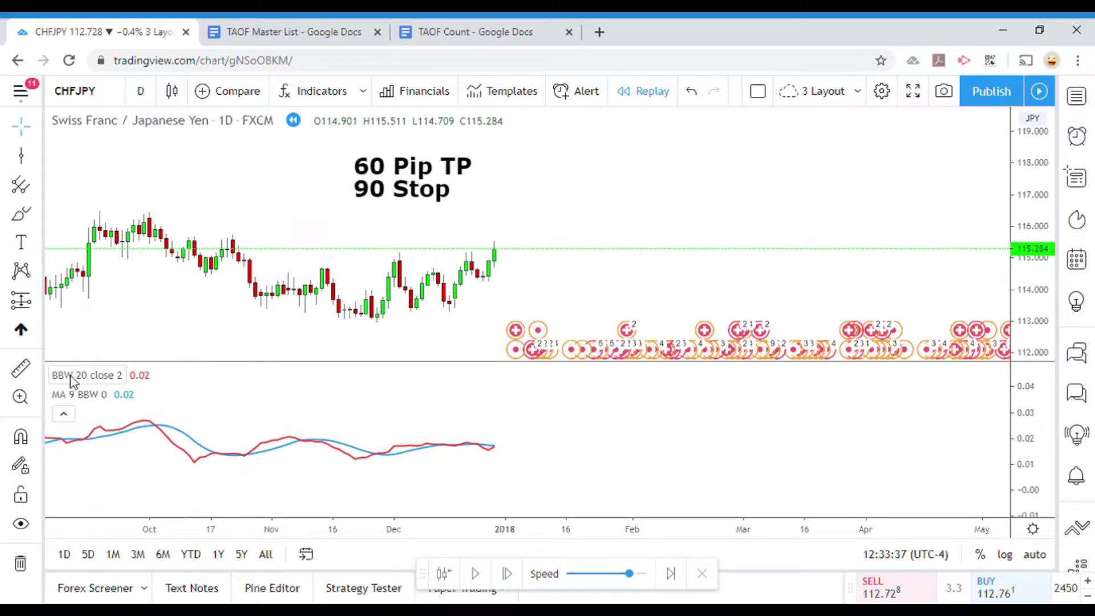
- Temporarily hide the MA 9 BBW line and pan to July–December 2017 to inspect BBW
left_click(72, 399)
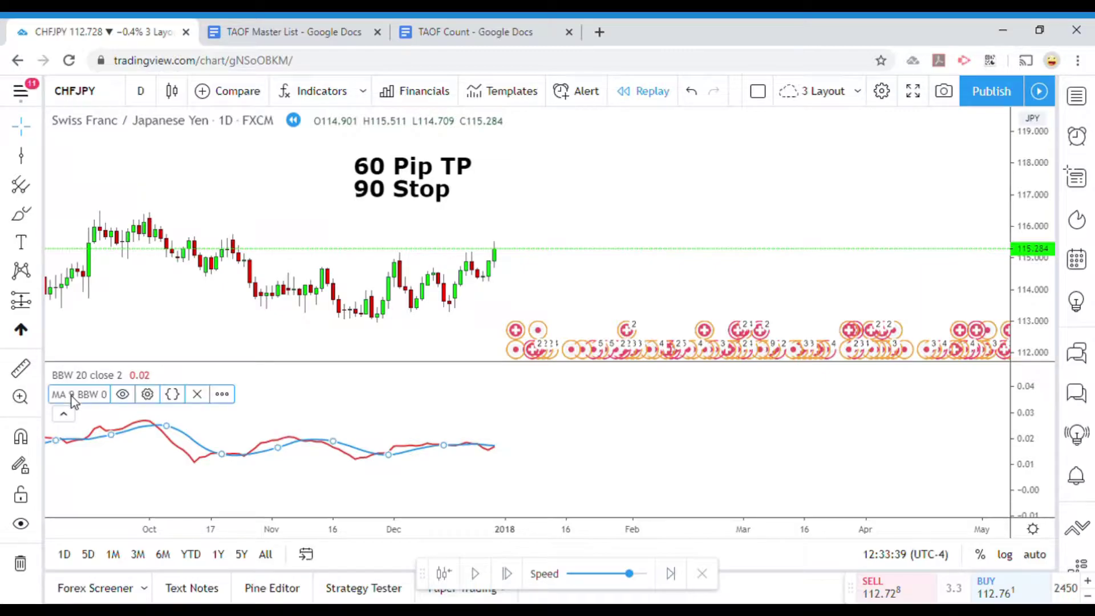
left_click(123, 394)
left_click(331, 474)
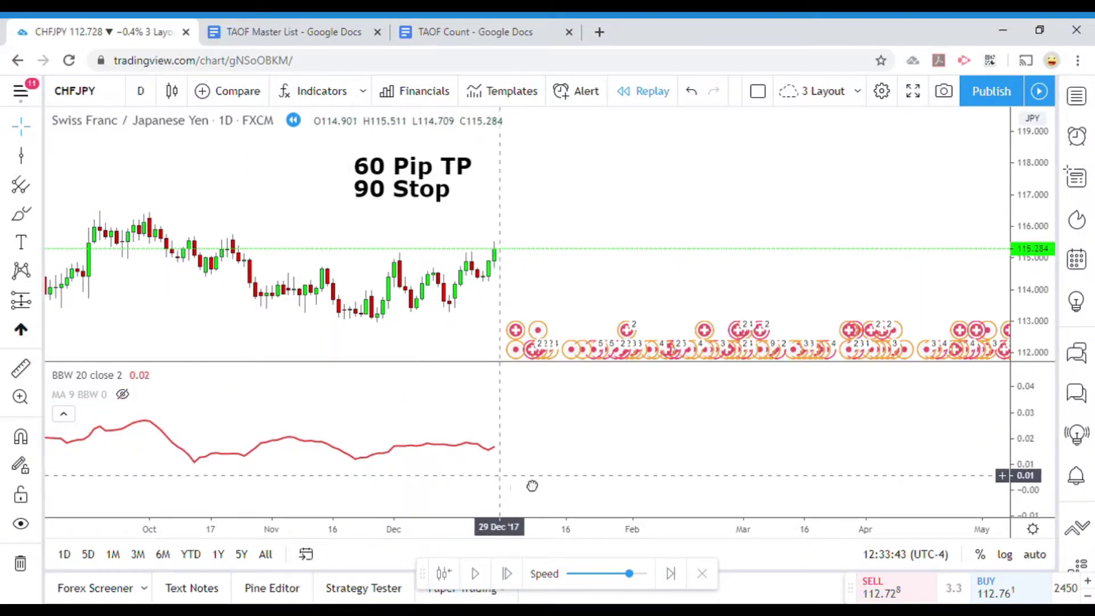
left_click_drag(531, 486, 683, 490)
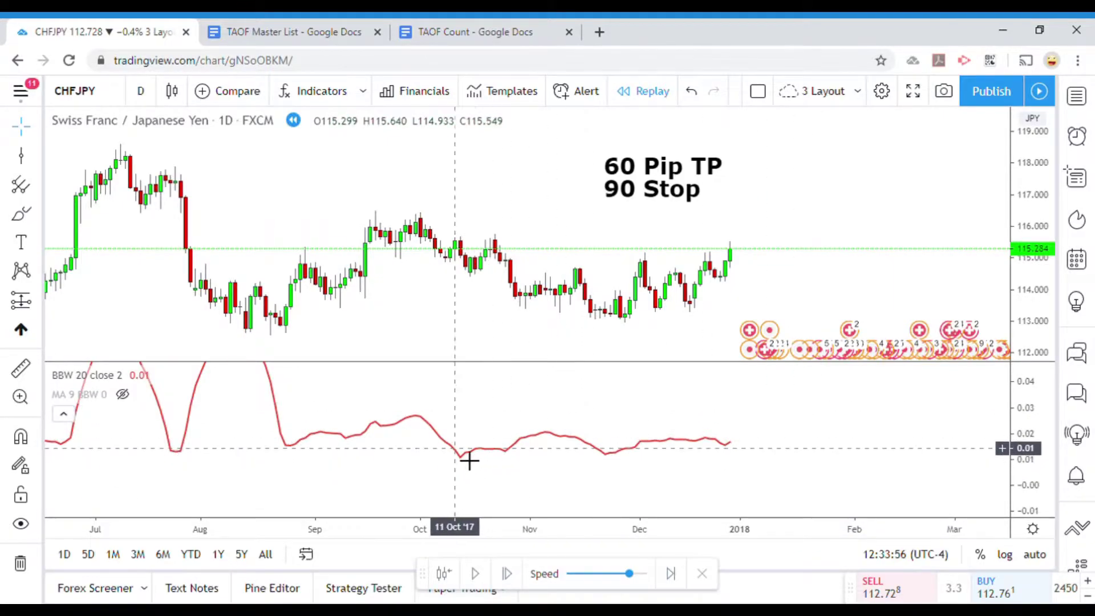
left_click_drag(494, 435, 482, 447)
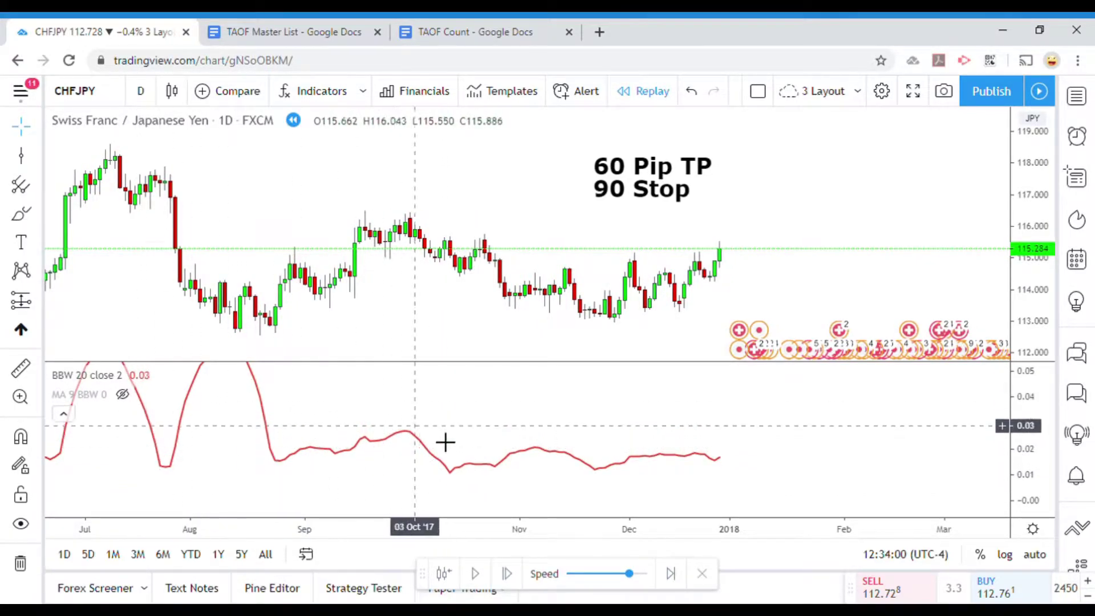
- Show the moving average again and change its Length from 9 to 5
left_click(122, 395)
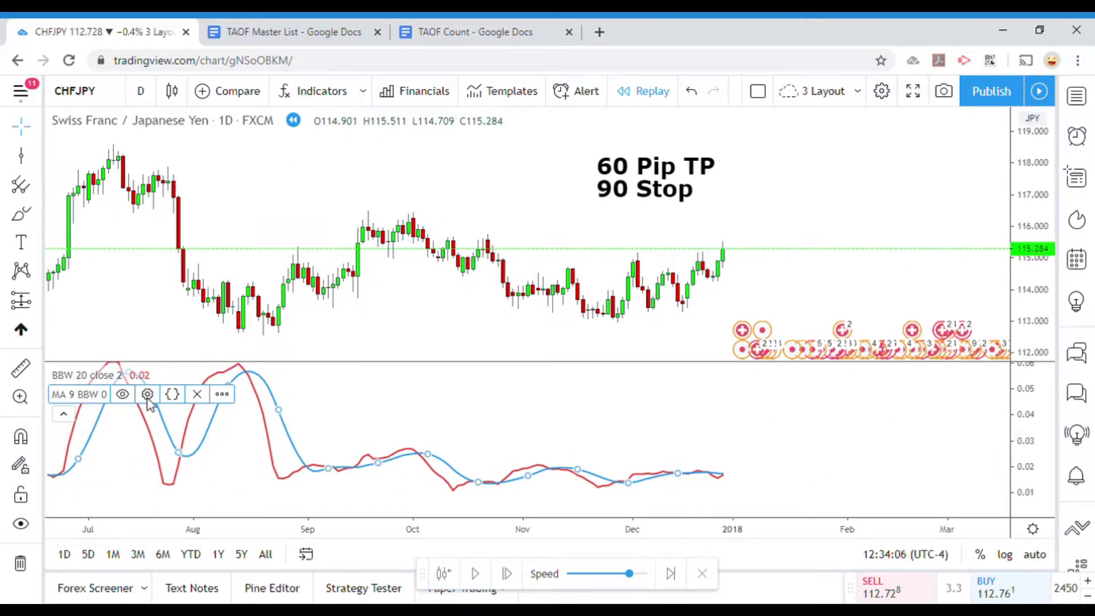
left_click(148, 395)
left_click(430, 276)
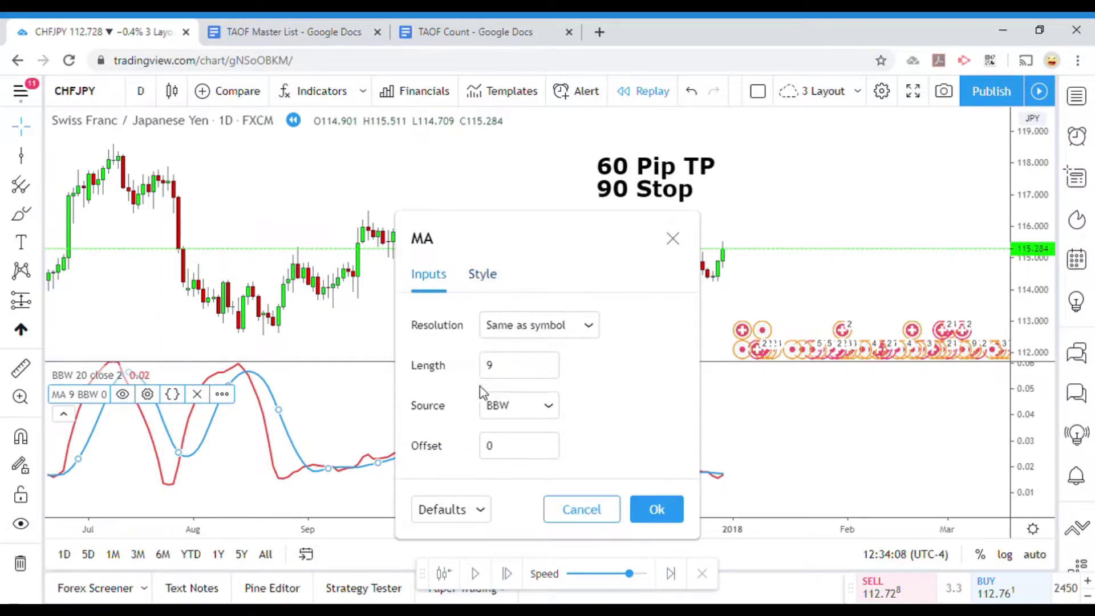
double_click(513, 365)
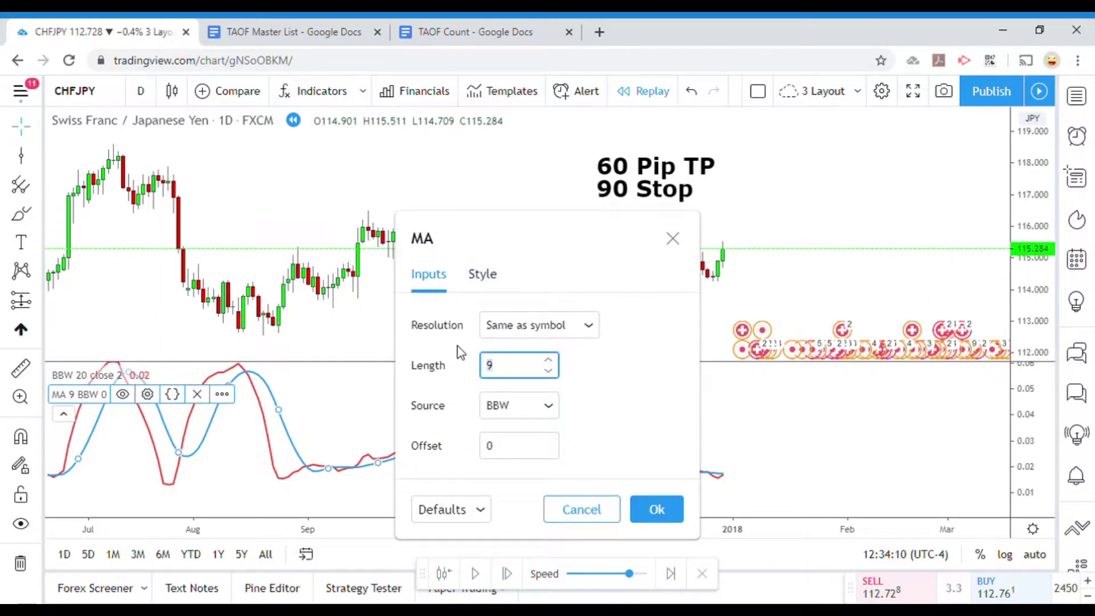
type("5")
left_click(656, 508)
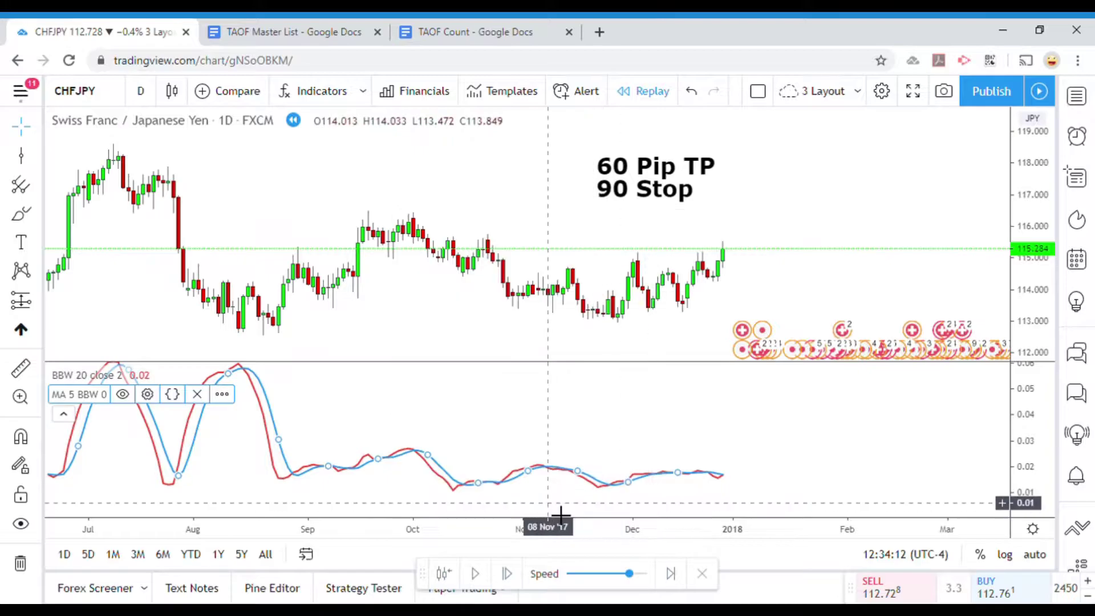
- Pan and stretch the BBW pane so empty January–June 2018 space shows right of the last bar
left_click_drag(464, 445, 532, 435)
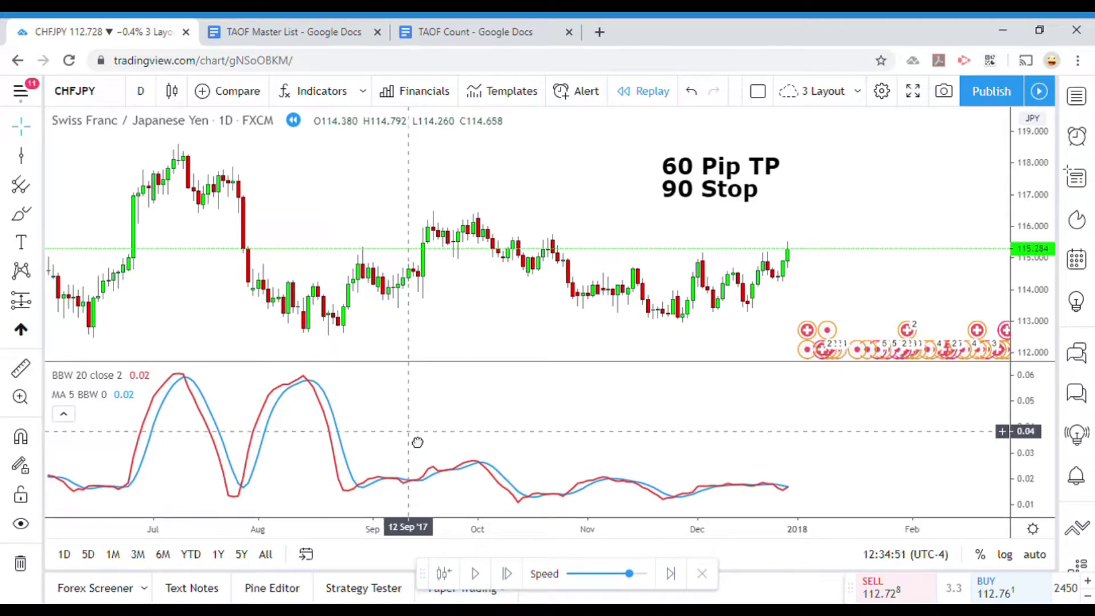
mouse_move(755, 436)
left_mouse_down()
mouse_move(729, 411)
mouse_move(584, 422)
mouse_move(582, 383)
left_mouse_up()
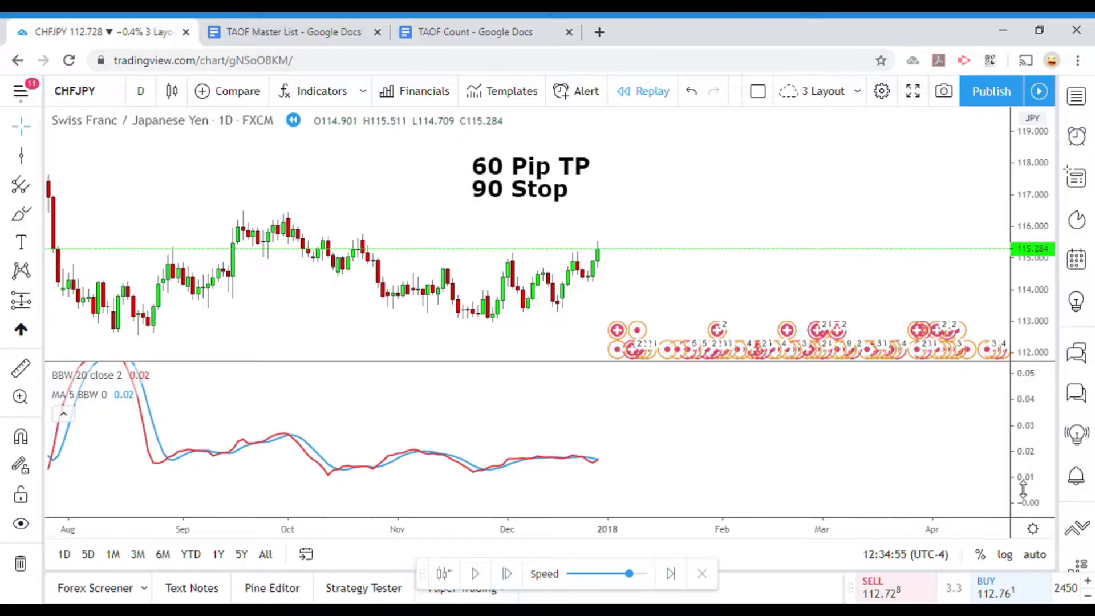
left_click_drag(1021, 489, 1021, 464)
left_click_drag(868, 464, 760, 447)
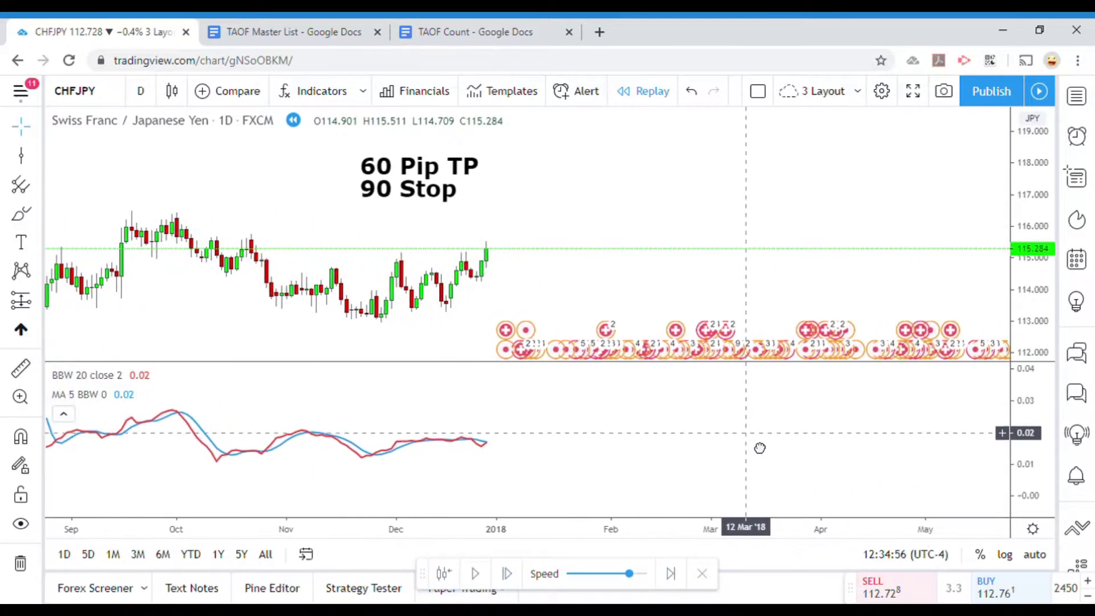
left_click_drag(579, 449, 496, 448)
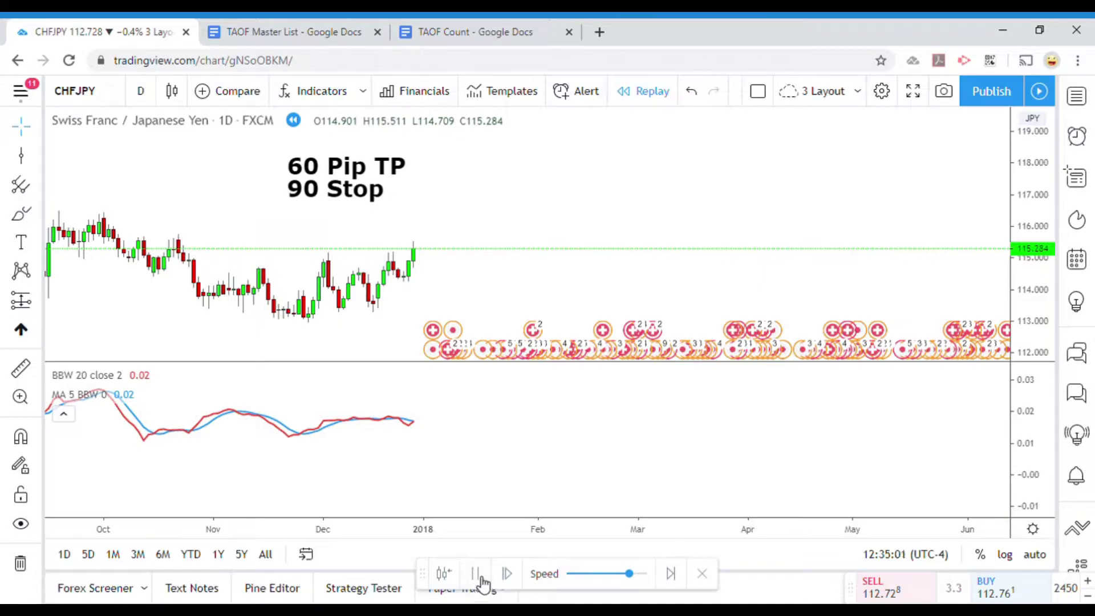
- Replay to the 15 Jan 2018 BBW/MA crossover, then choose the Vertical Line tool
left_click(478, 574)
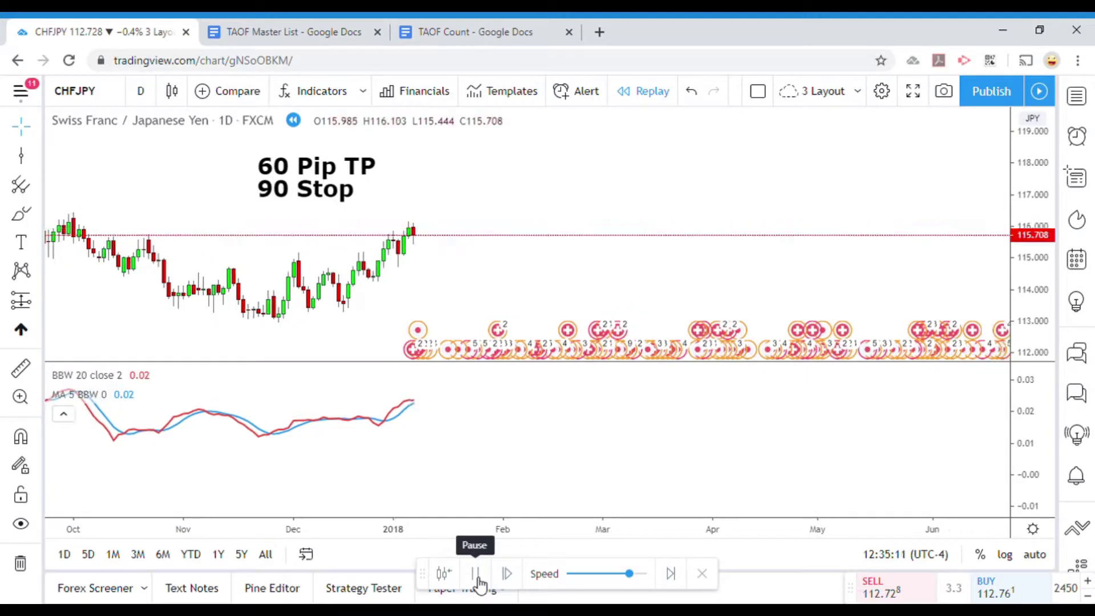
left_click(475, 573)
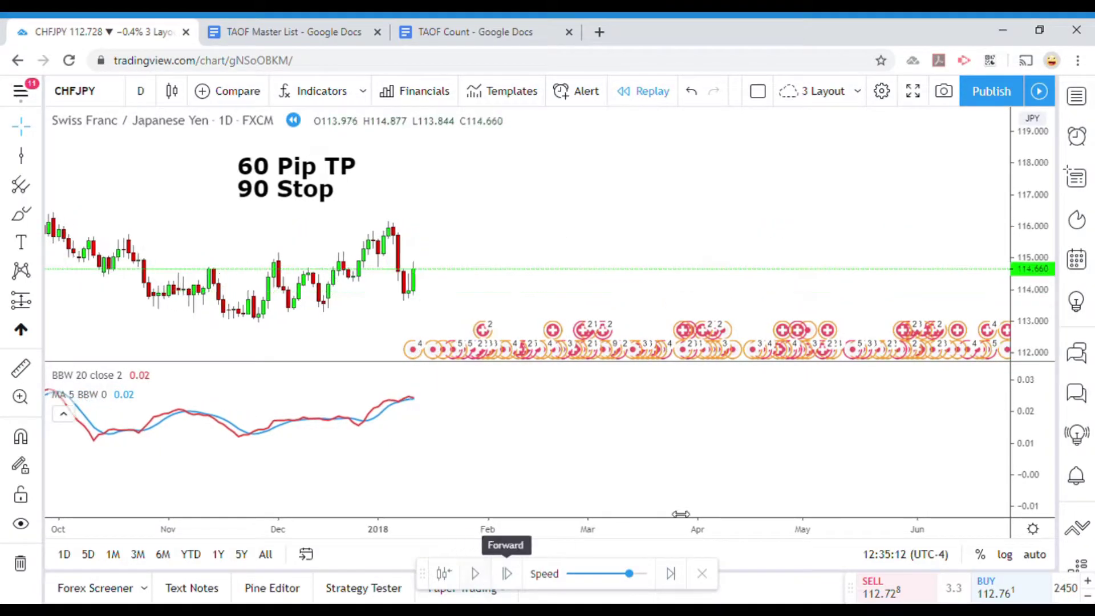
left_click_drag(1036, 486, 1009, 502)
scroll(912, 459, "right", 1)
scroll(760, 462, "left", 2)
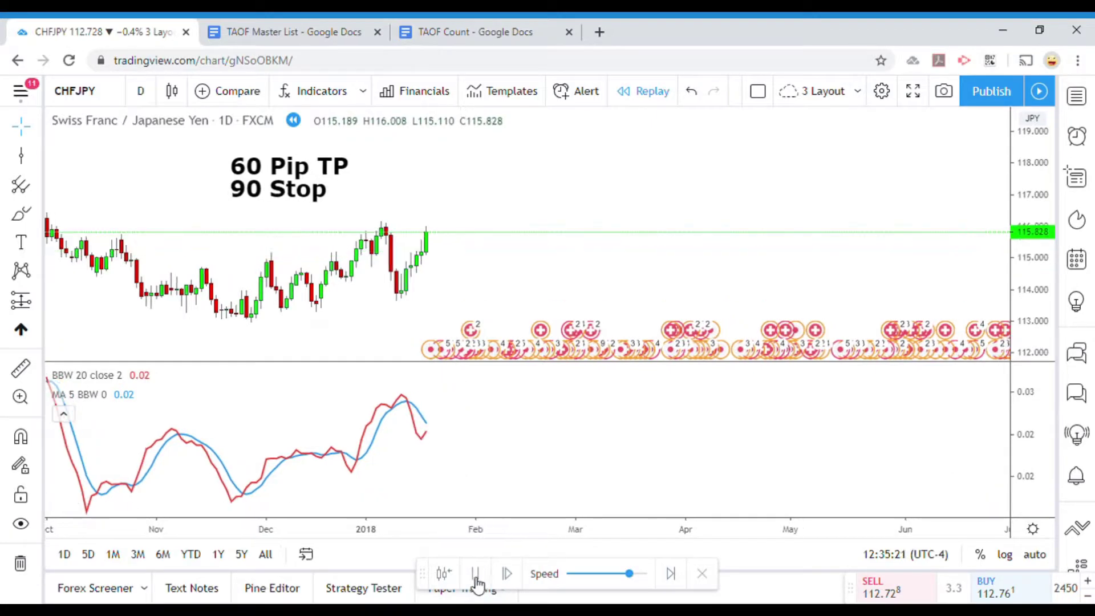
left_click(476, 573)
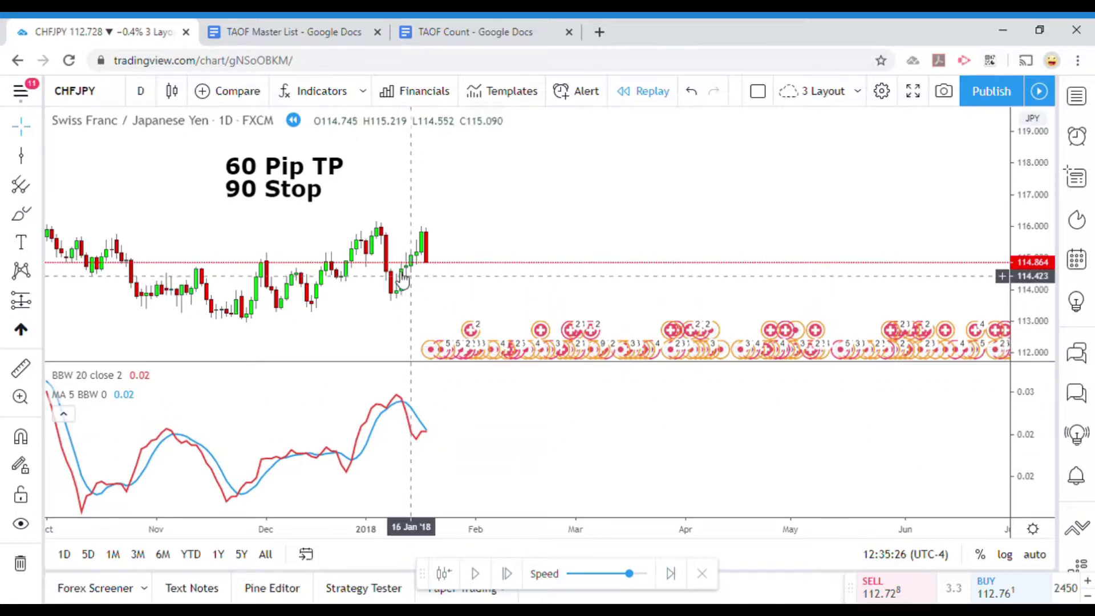
left_click(23, 155)
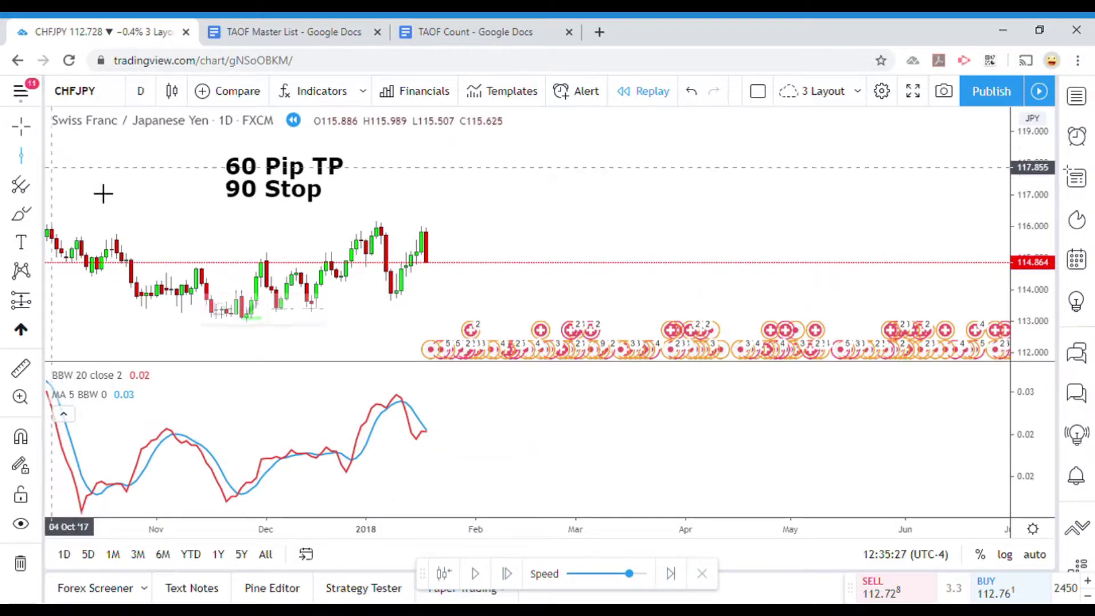
- Place a red vertical line at the 15 Jan 2018 bar
left_click(414, 316)
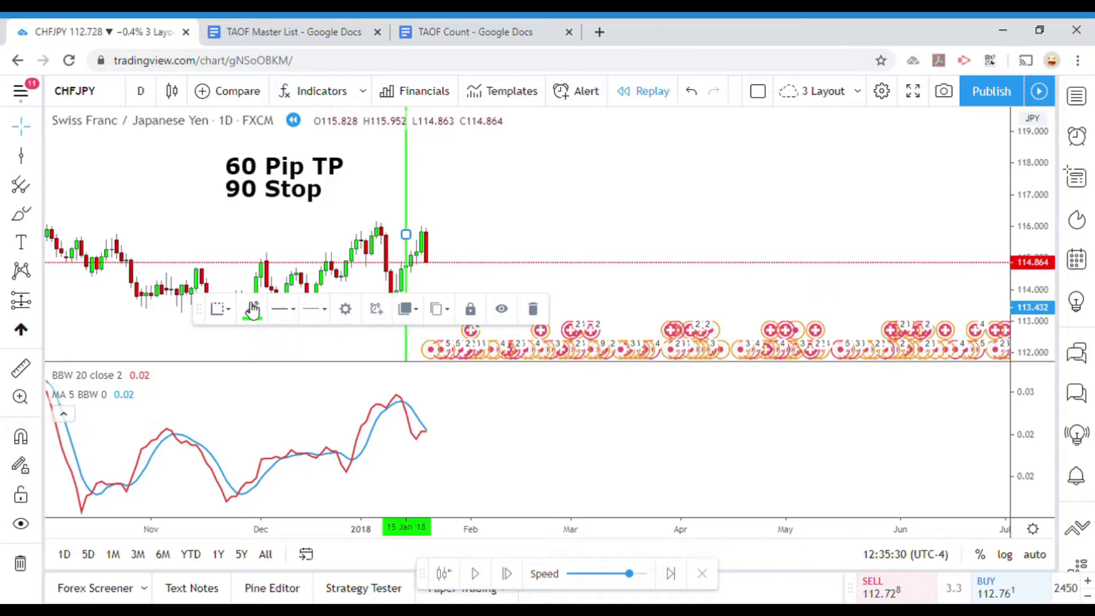
left_click(253, 309)
left_click(254, 360)
left_click(513, 251)
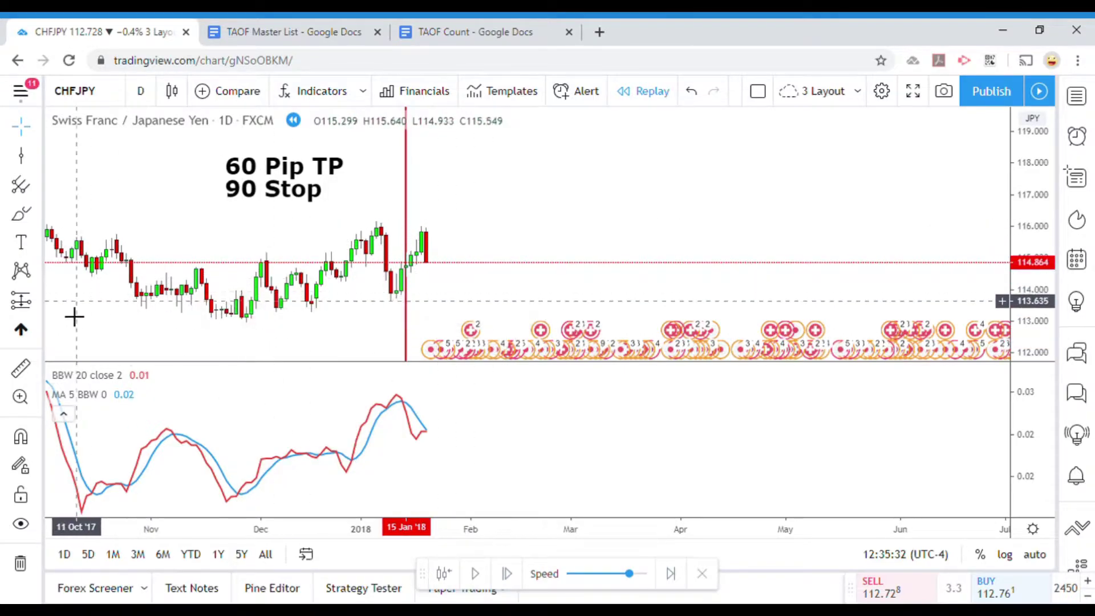
- Measure the move above the last candle, replay into early February, and rescale BBW and zoom
left_click(20, 368)
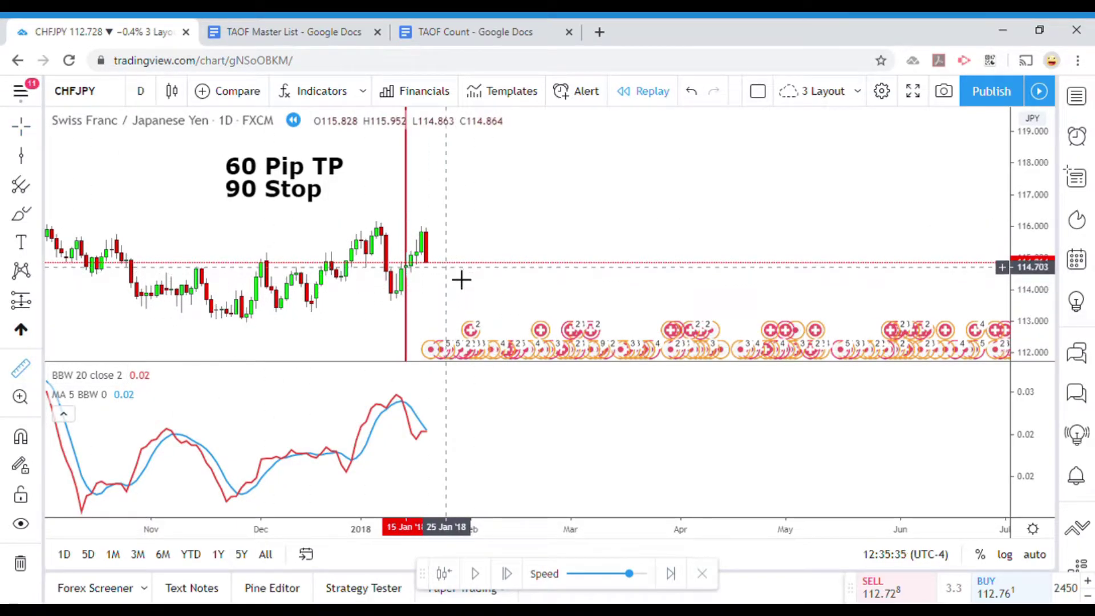
left_click_drag(461, 277, 516, 240)
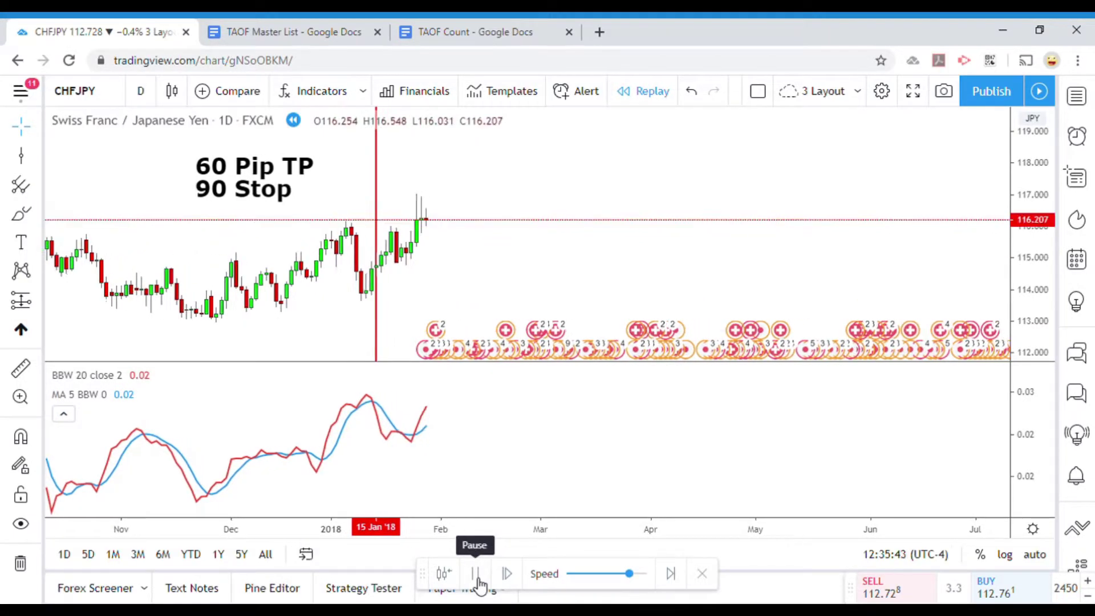
left_click(476, 574)
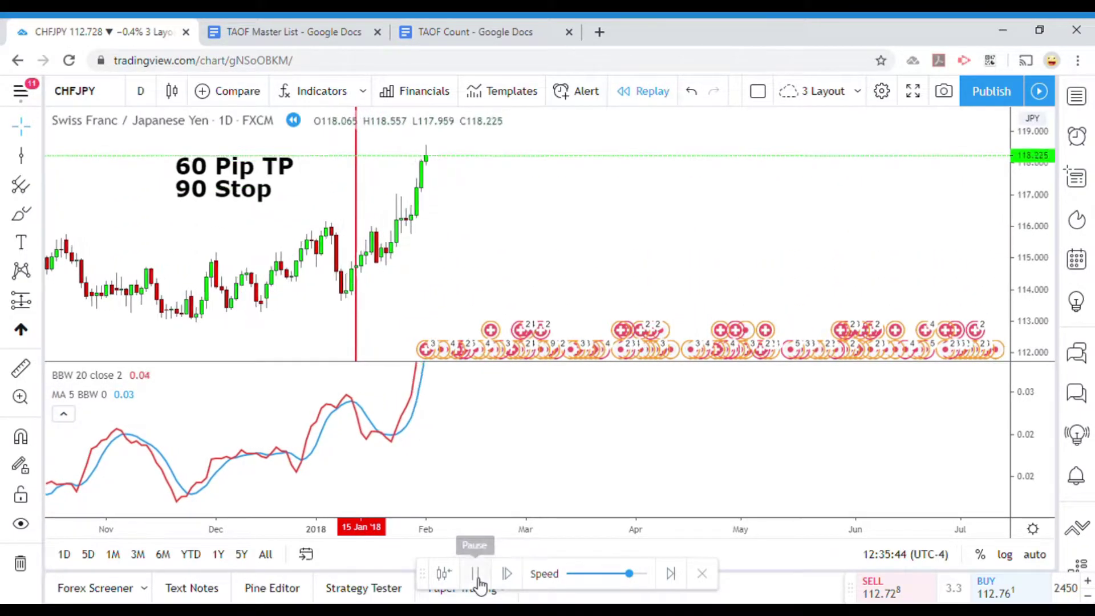
left_click_drag(1044, 395, 1032, 447)
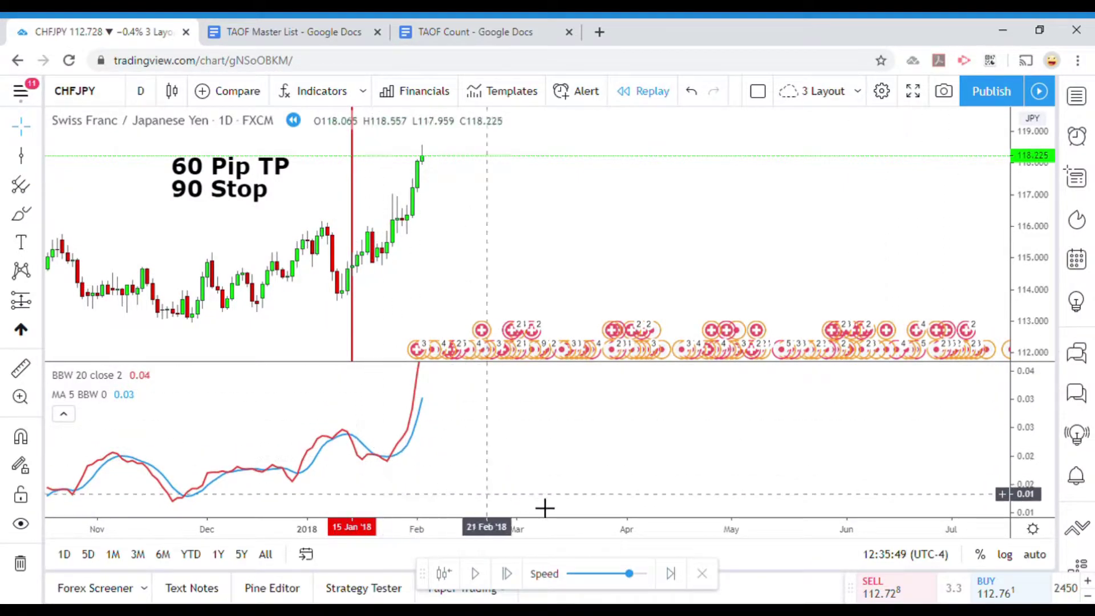
left_click_drag(1028, 484, 1026, 415)
scroll(430, 459, "up", 3)
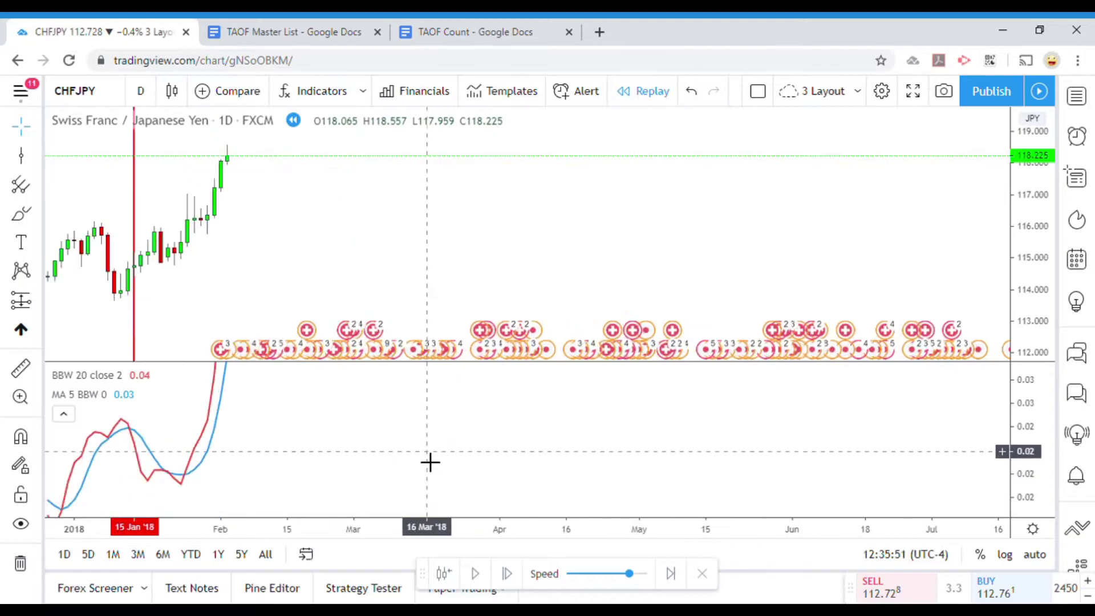
left_click_drag(430, 460, 579, 450)
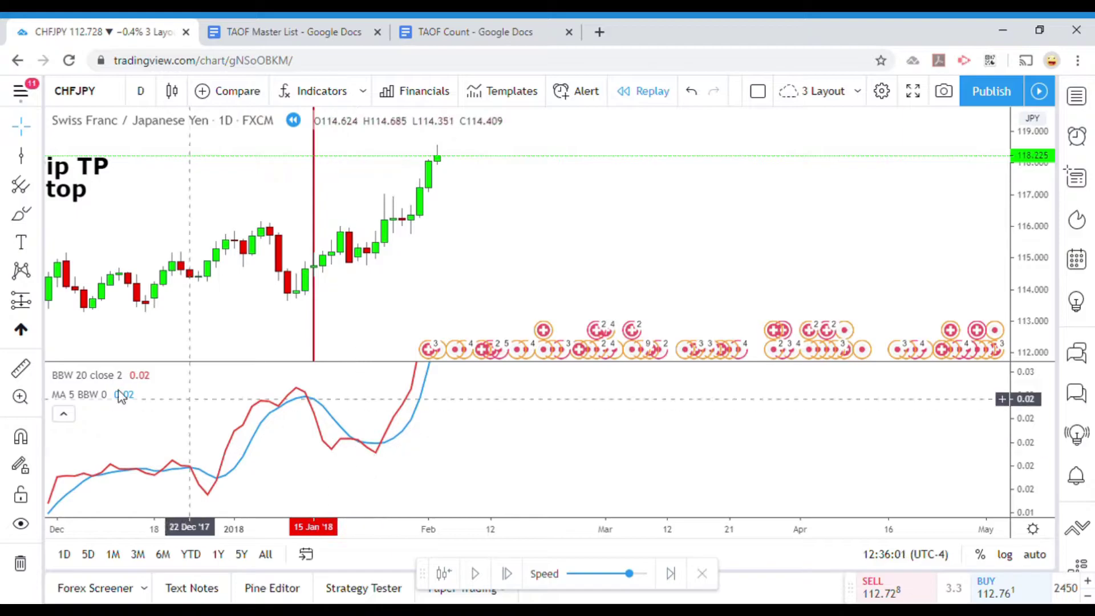
- Add red vertical lines at the 22 and 23 Jan crossovers
left_click(313, 296)
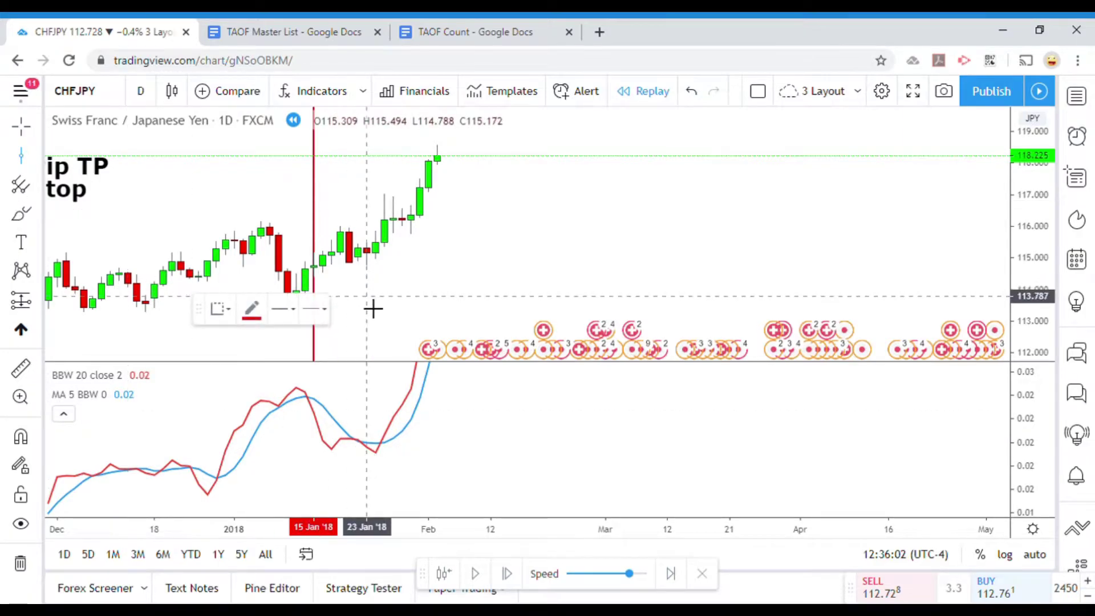
left_click(365, 299)
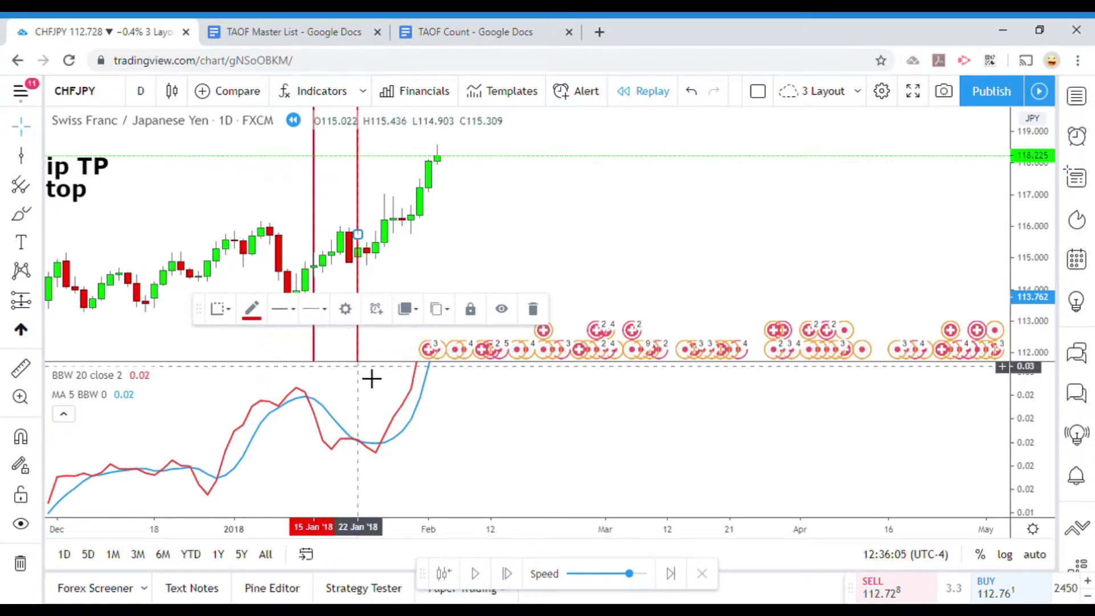
left_click(427, 286)
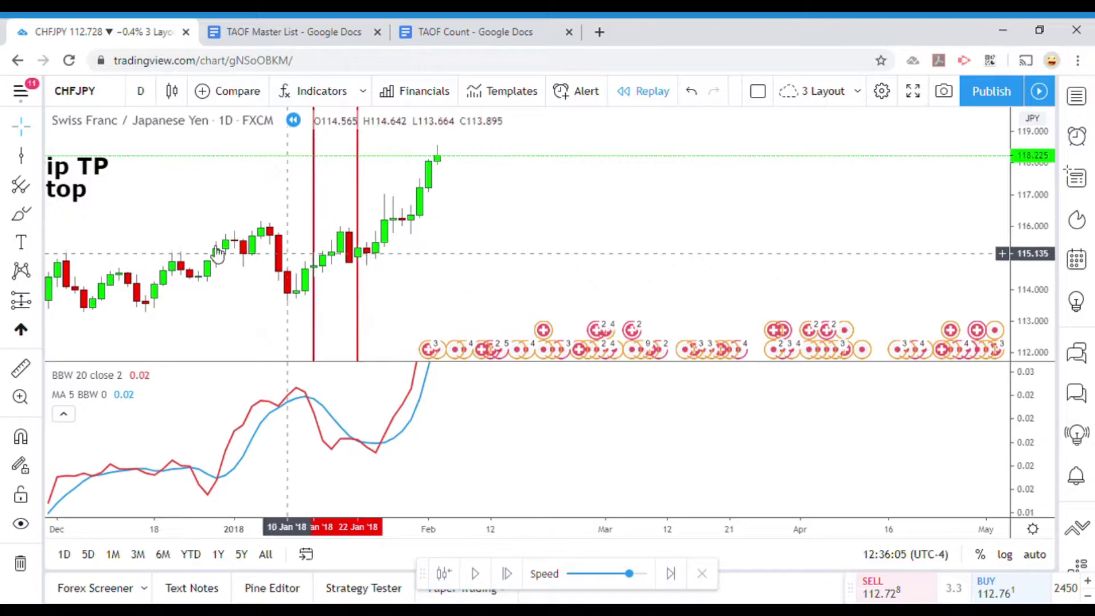
left_click(21, 155)
left_click(381, 307)
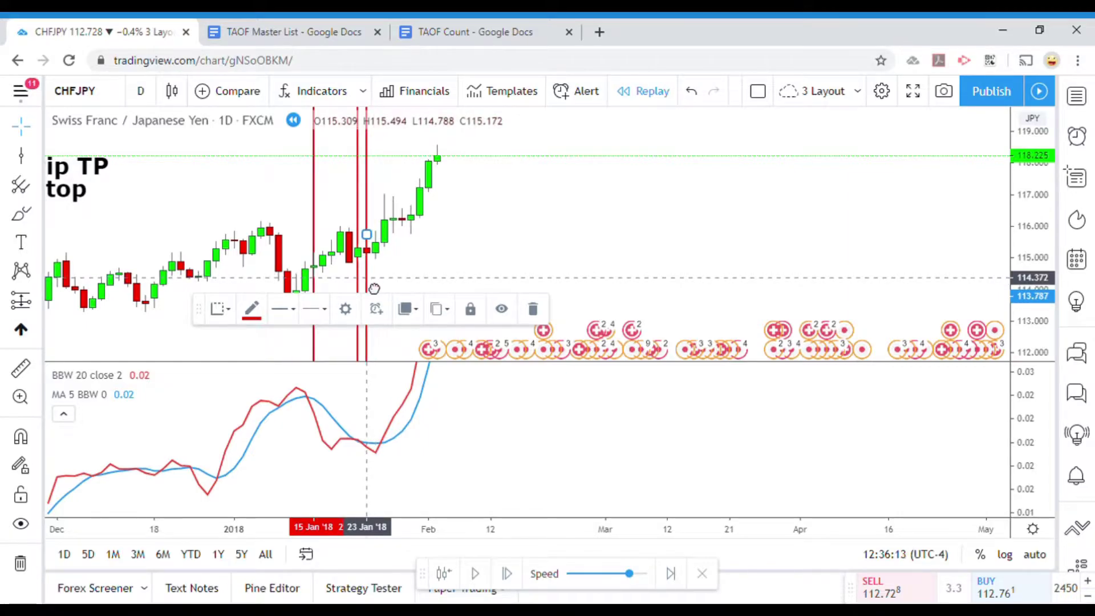
- Add a vertical line at the 25 Jan 2018 bar and colour it green
left_click(399, 277)
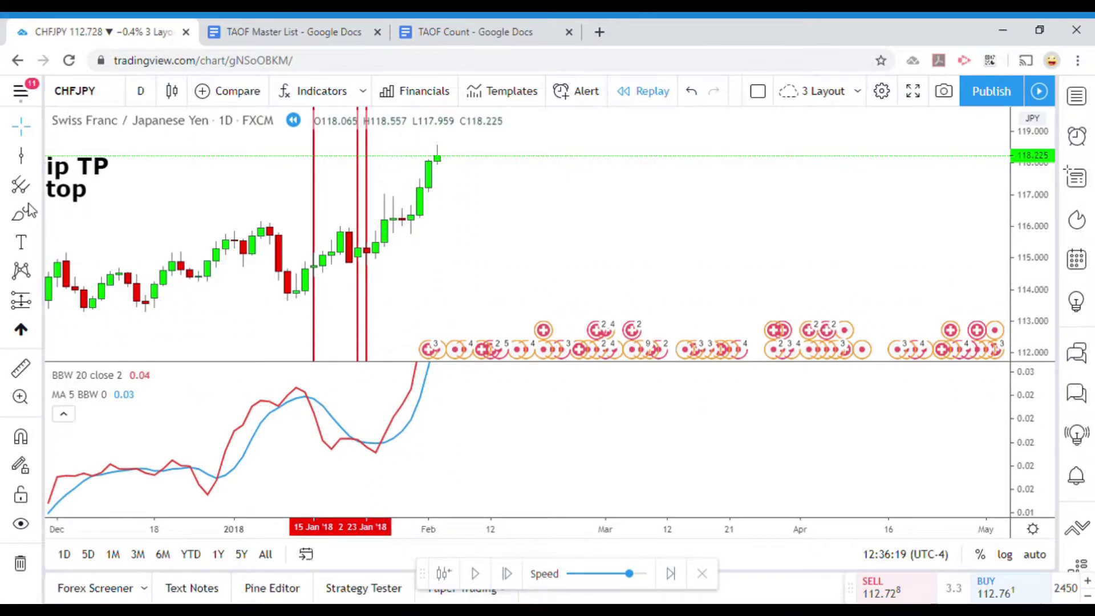
left_click(23, 155)
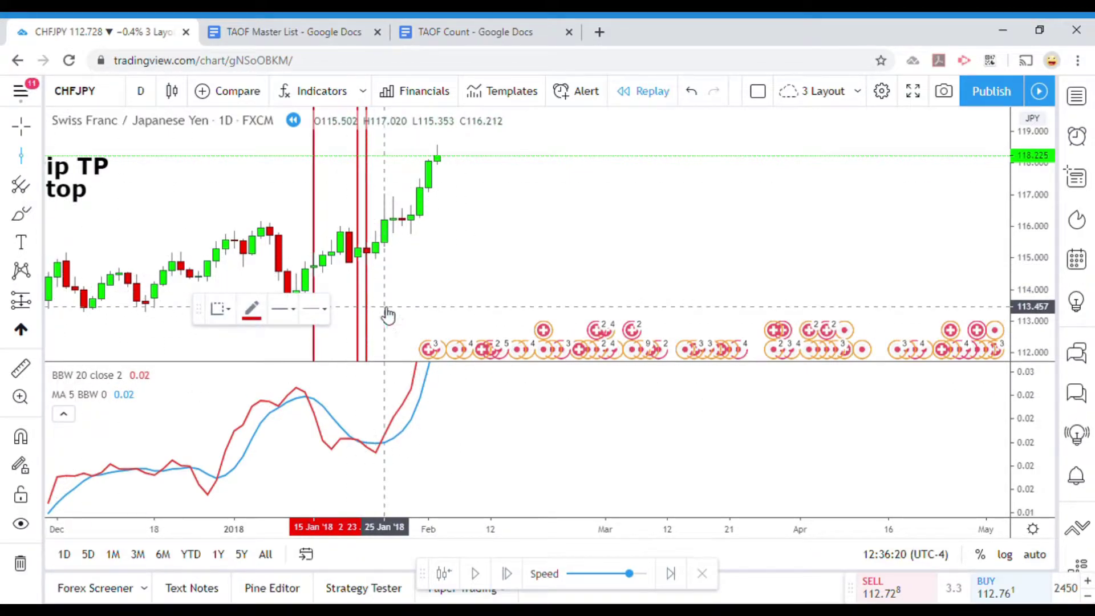
left_click(384, 315)
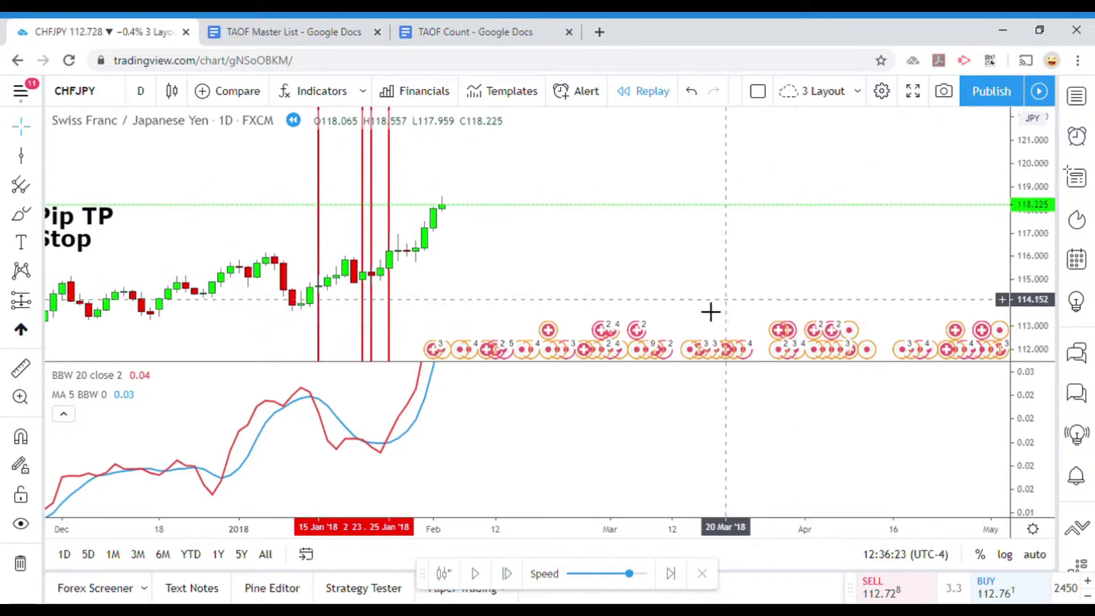
left_click(388, 235)
left_click(253, 312)
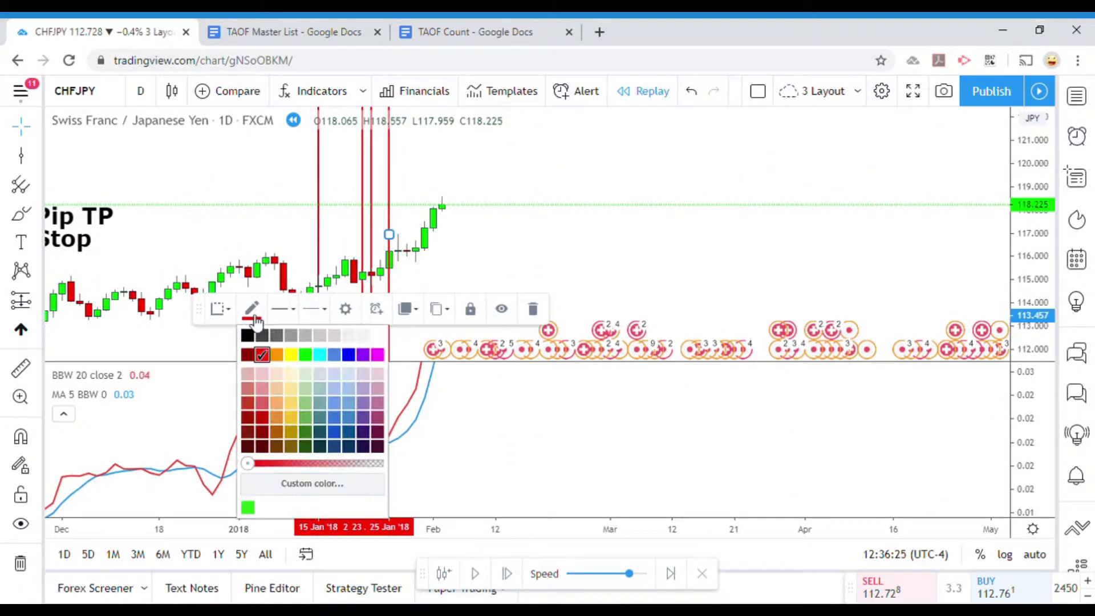
left_click(305, 355)
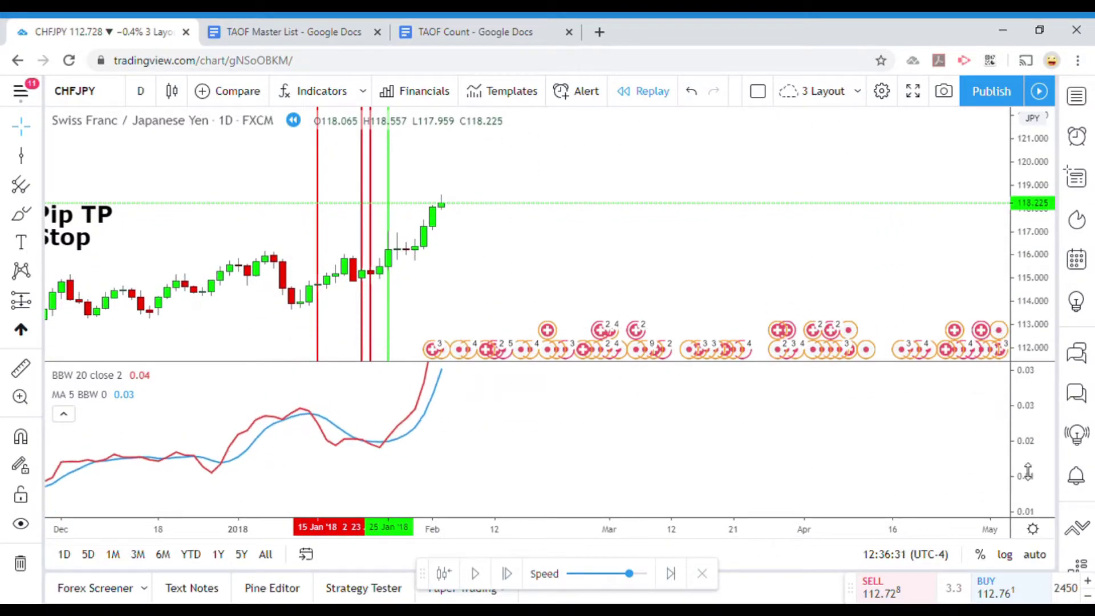
- Rescale the BBW pane and replay a few more candles, pausing to check the view
left_click_drag(871, 504, 867, 508)
left_click_drag(1031, 438, 1031, 425)
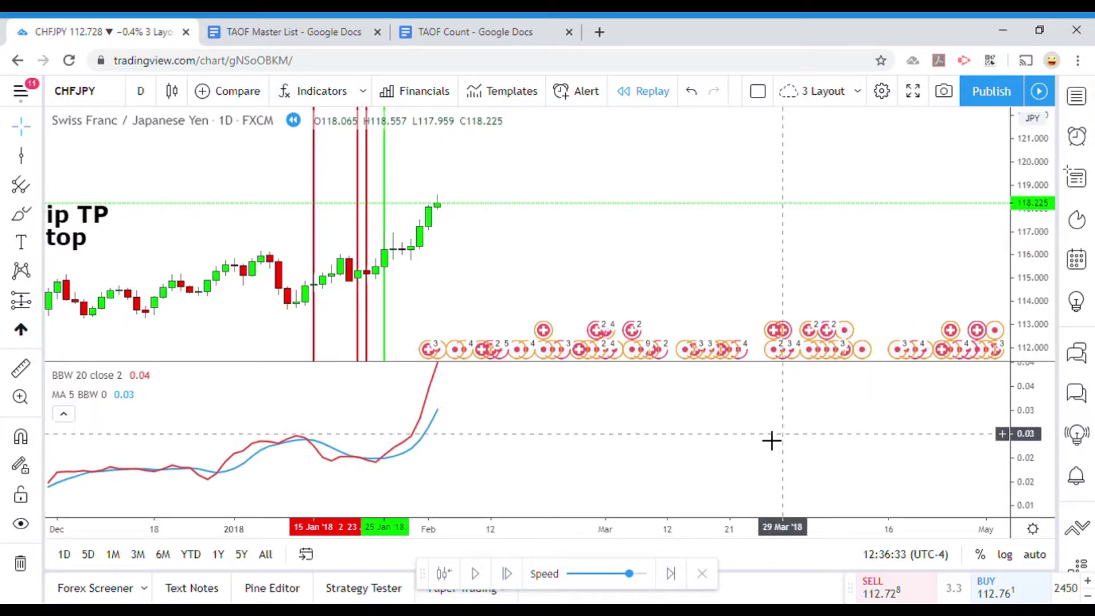
scroll(598, 466, "right", 2)
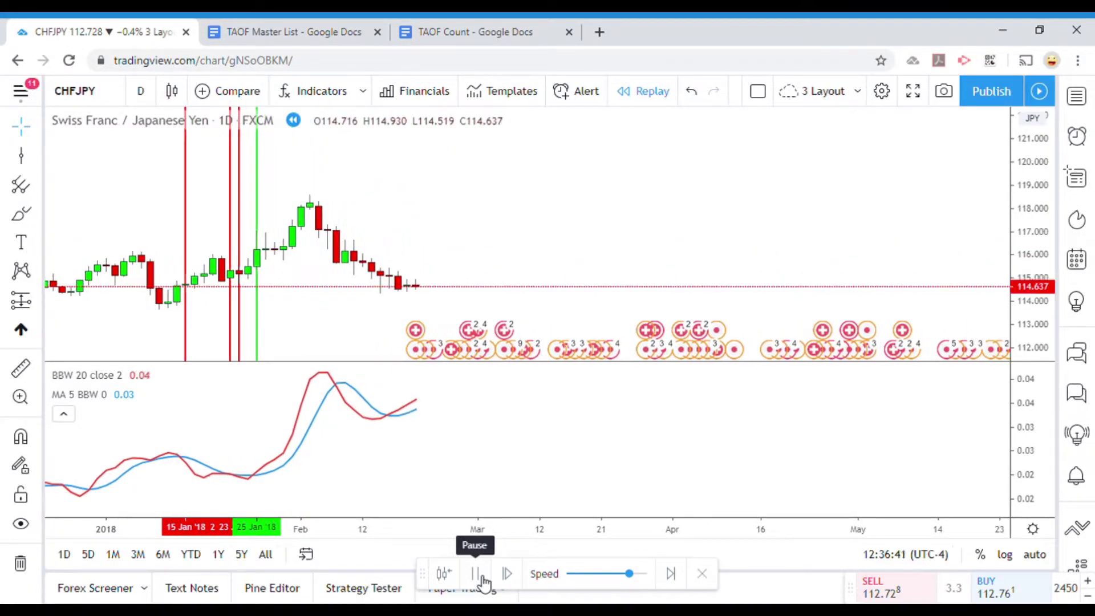
left_click(482, 579)
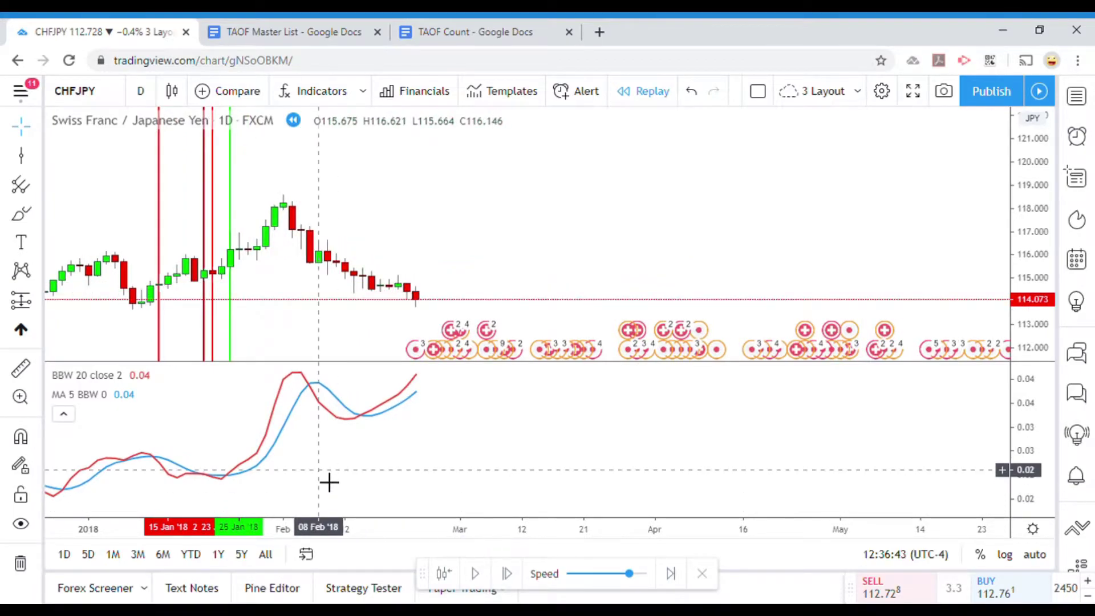
left_click(477, 575)
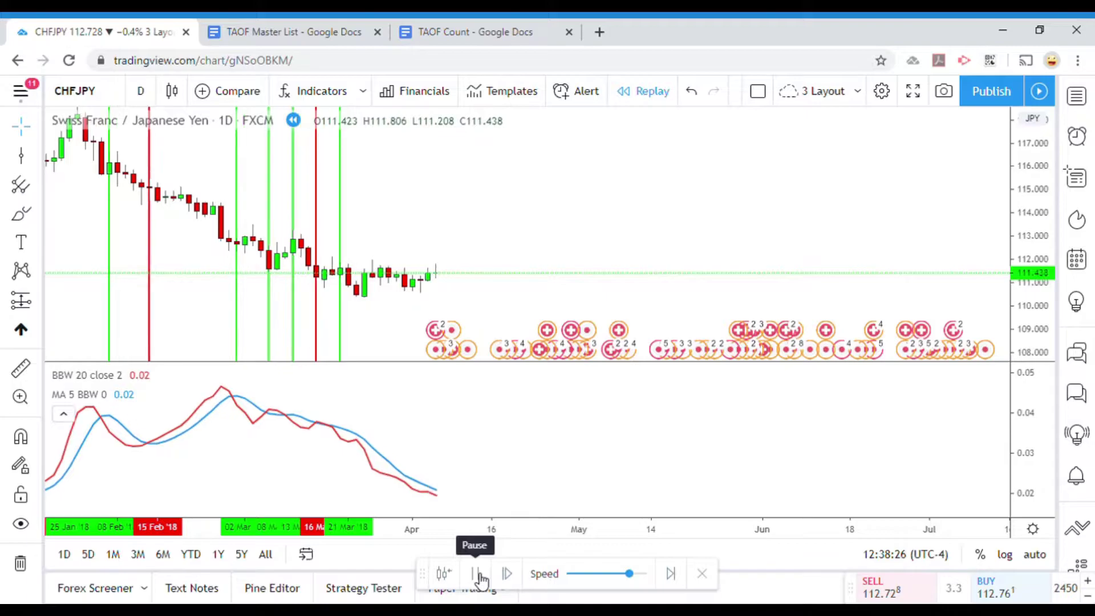
left_click(480, 579)
scroll(542, 313, "down", 5)
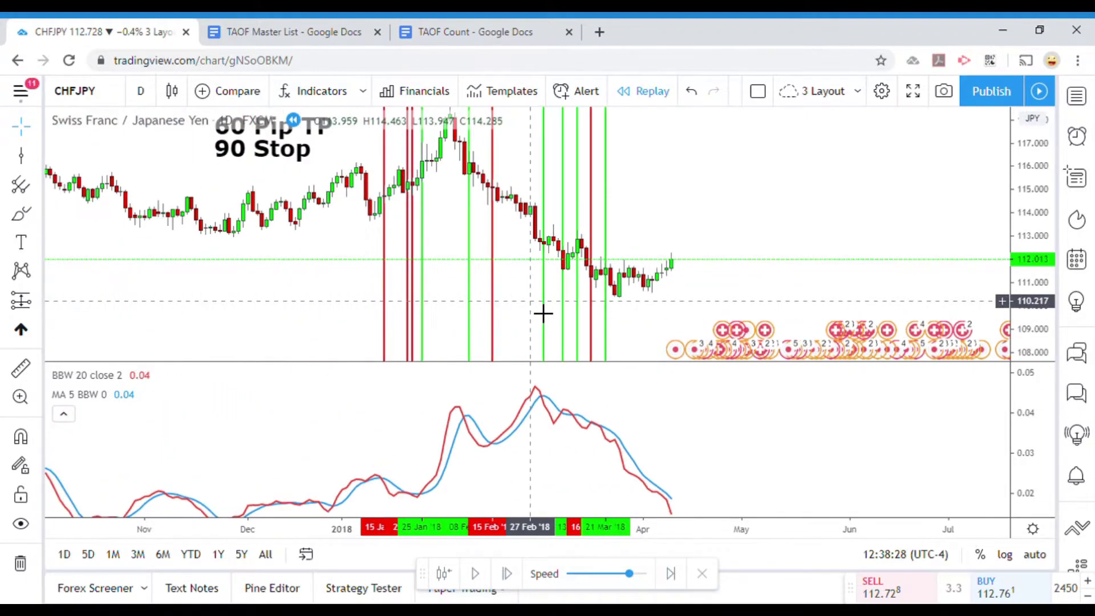
scroll(542, 313, "up", 4)
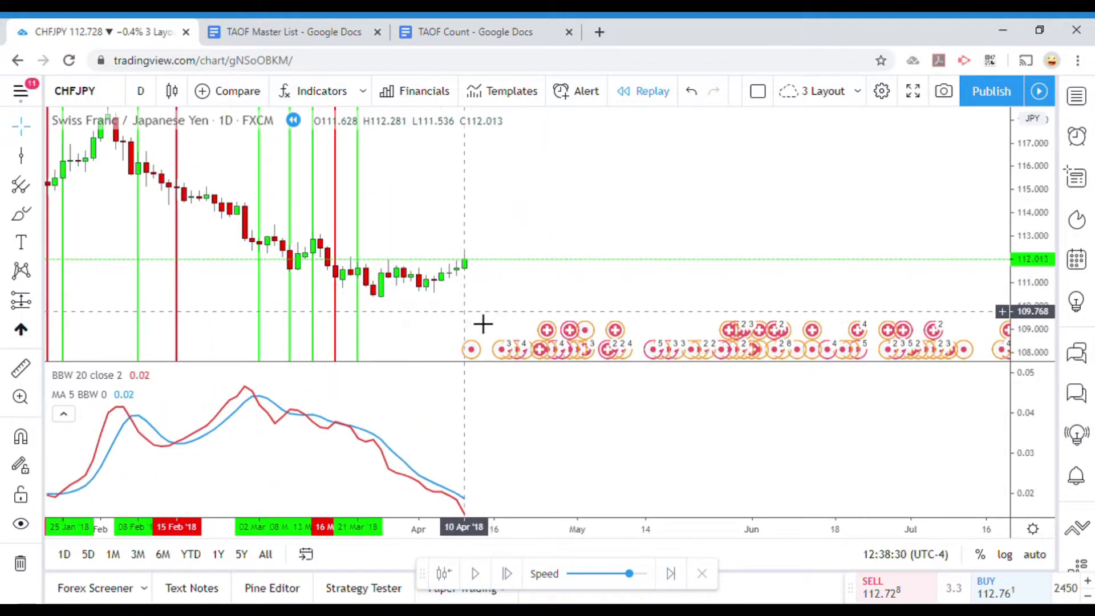
left_click_drag(481, 325, 508, 328)
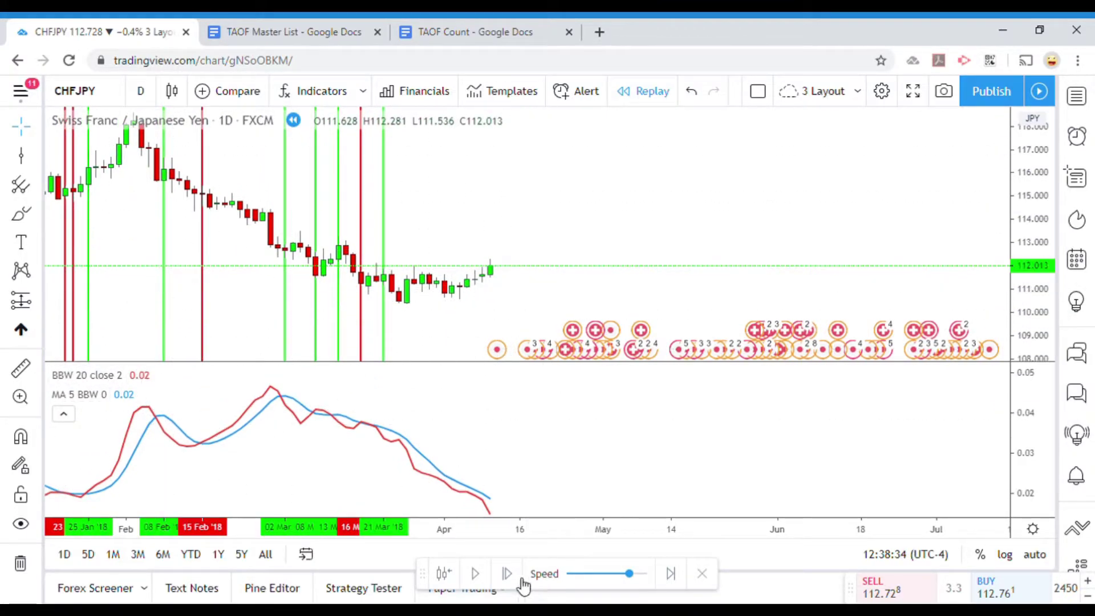
- Resume the replay and pause in late April 2018 near 110.325
left_click(478, 573)
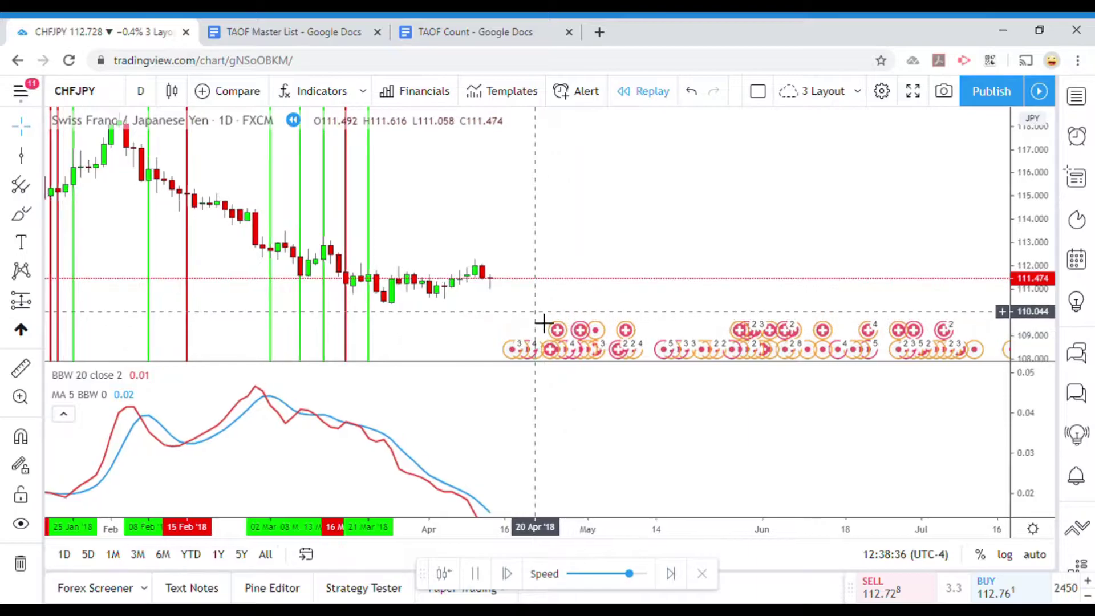
left_click(480, 577)
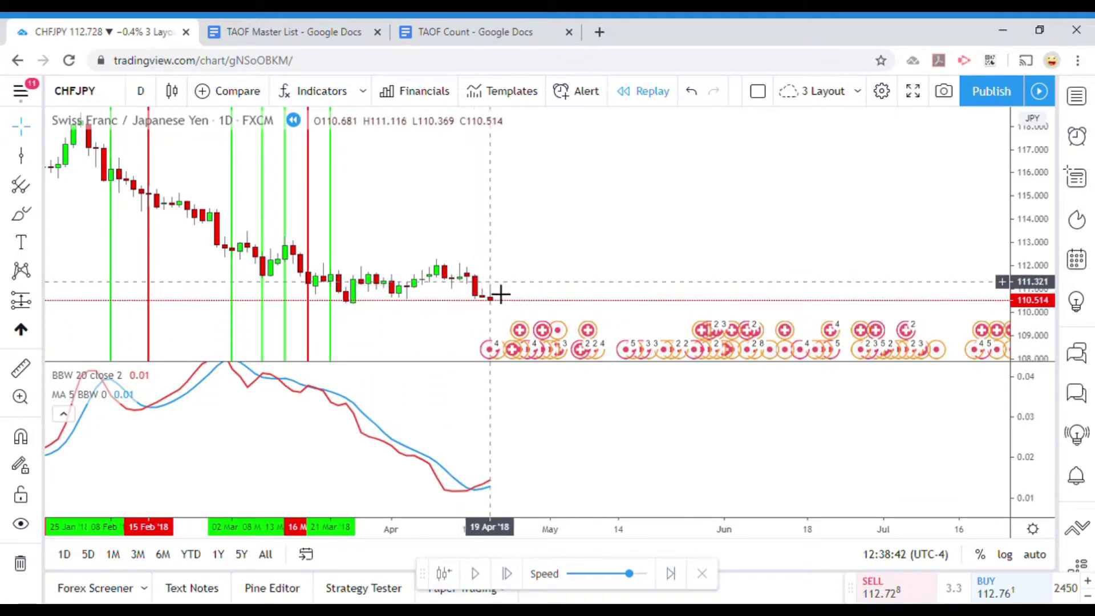
scroll(483, 290, "down", 3)
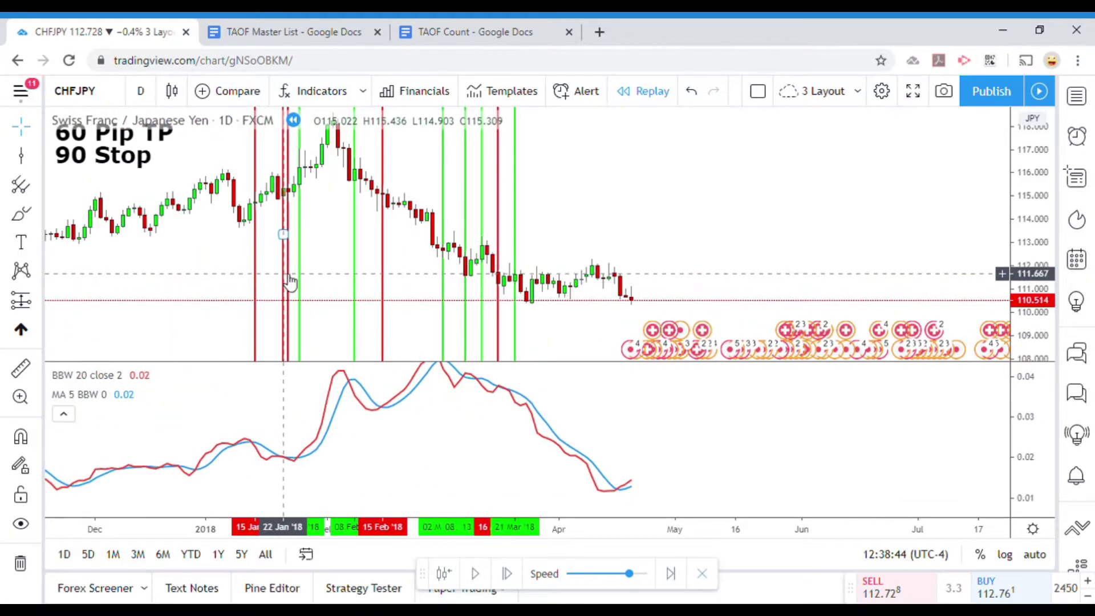
scroll(439, 290, "up", 1)
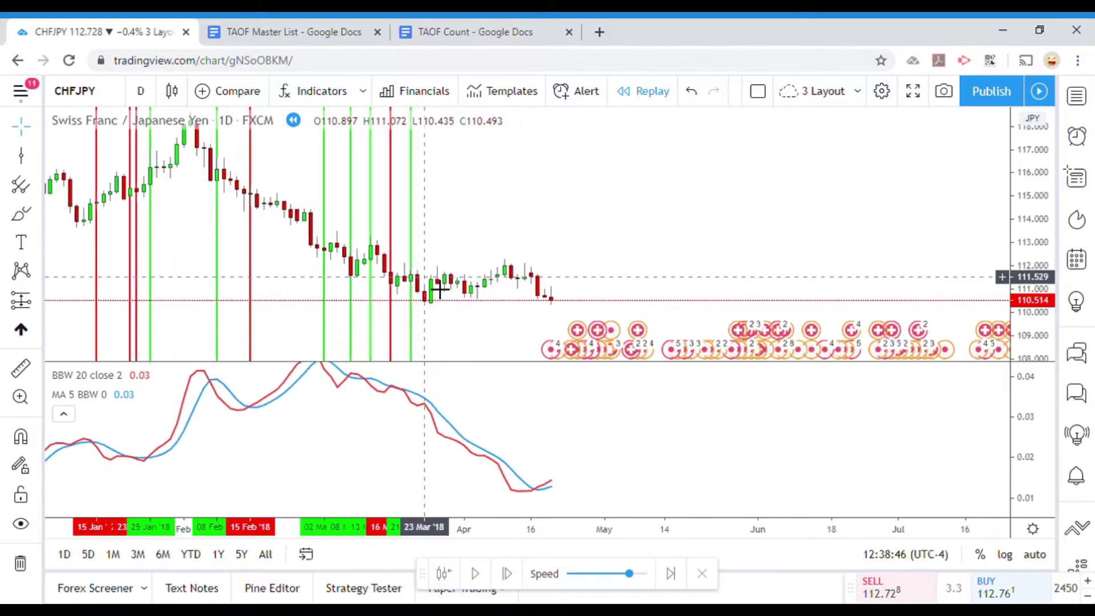
scroll(434, 286, "up", 3)
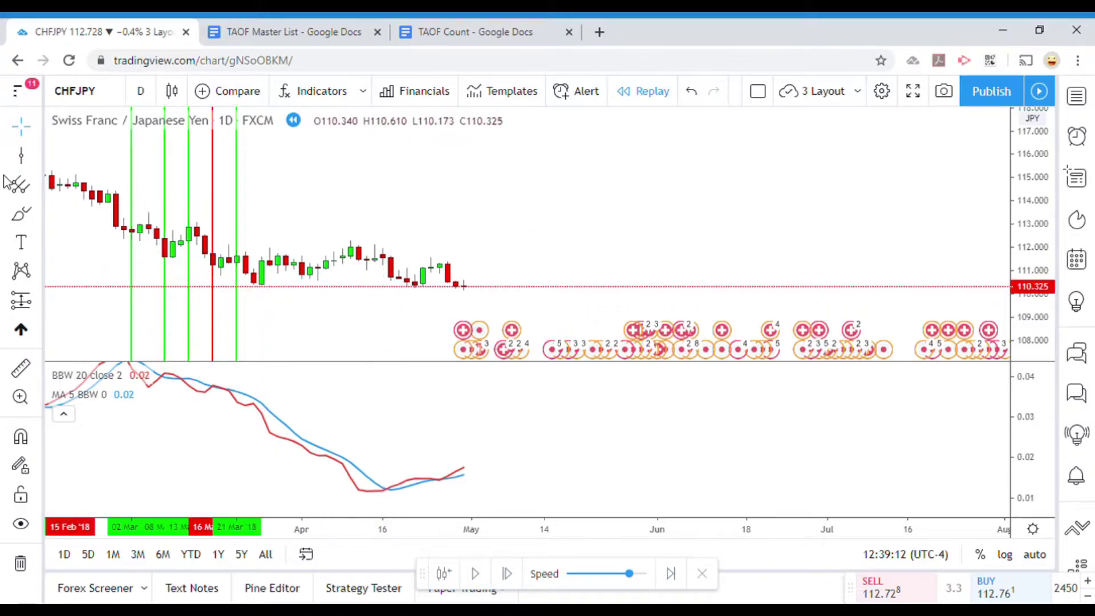
- Measure a mid-April move, then mark the mid-April crossover with a green vertical line using Alt+V
left_click(27, 370)
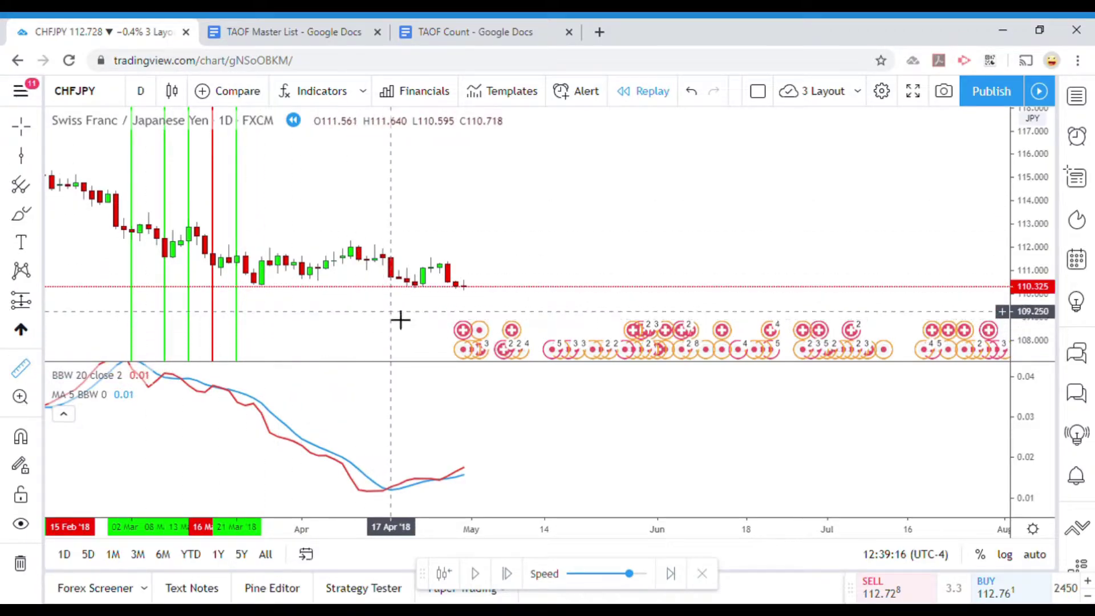
left_click(391, 291)
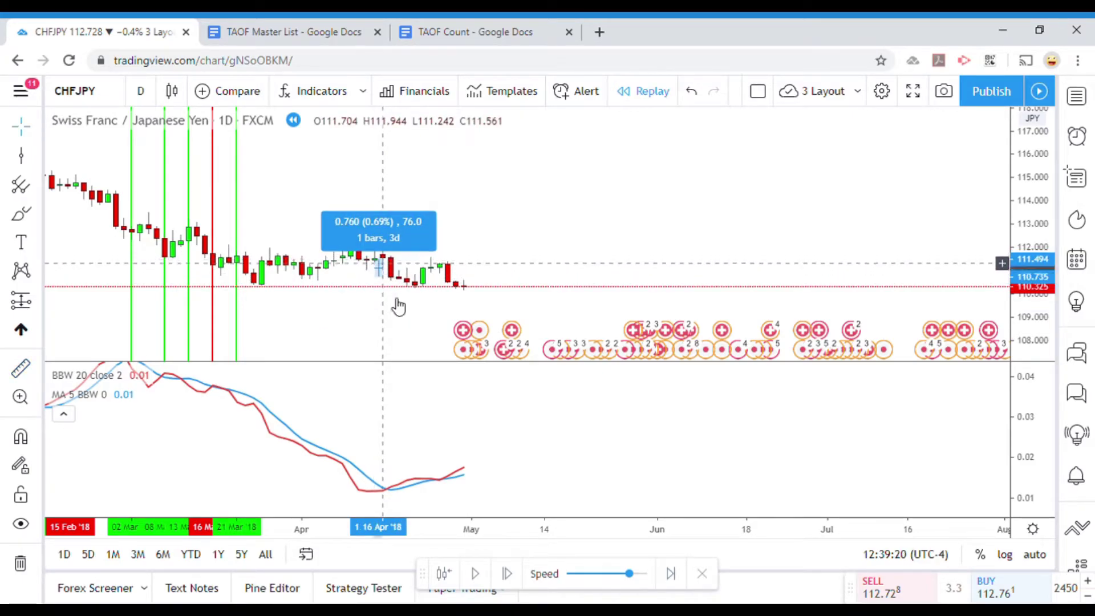
left_click(398, 307)
key("alt+v")
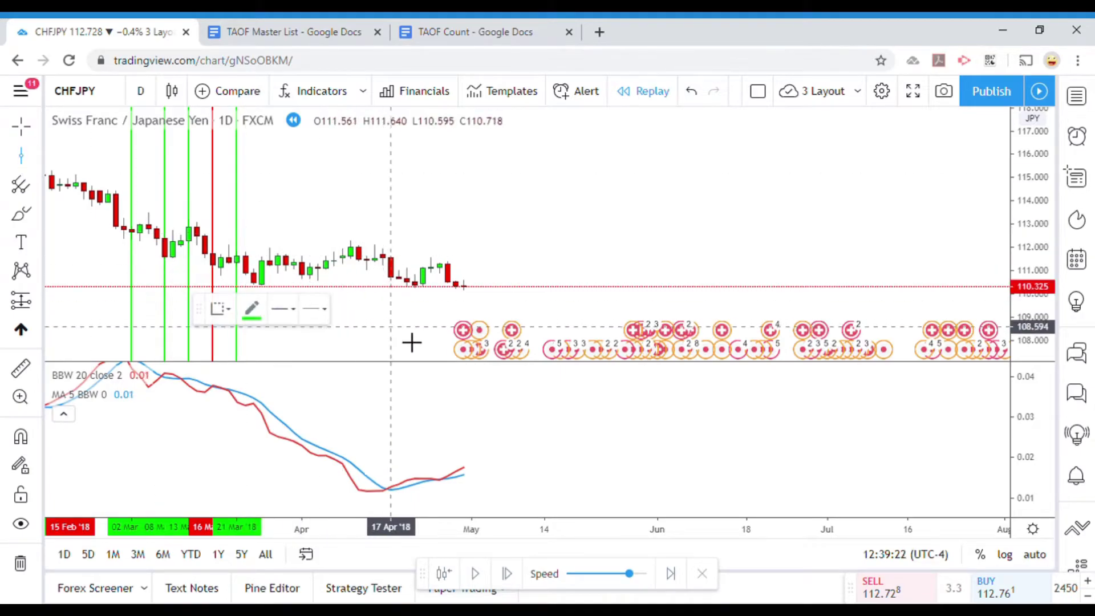
left_click(405, 341)
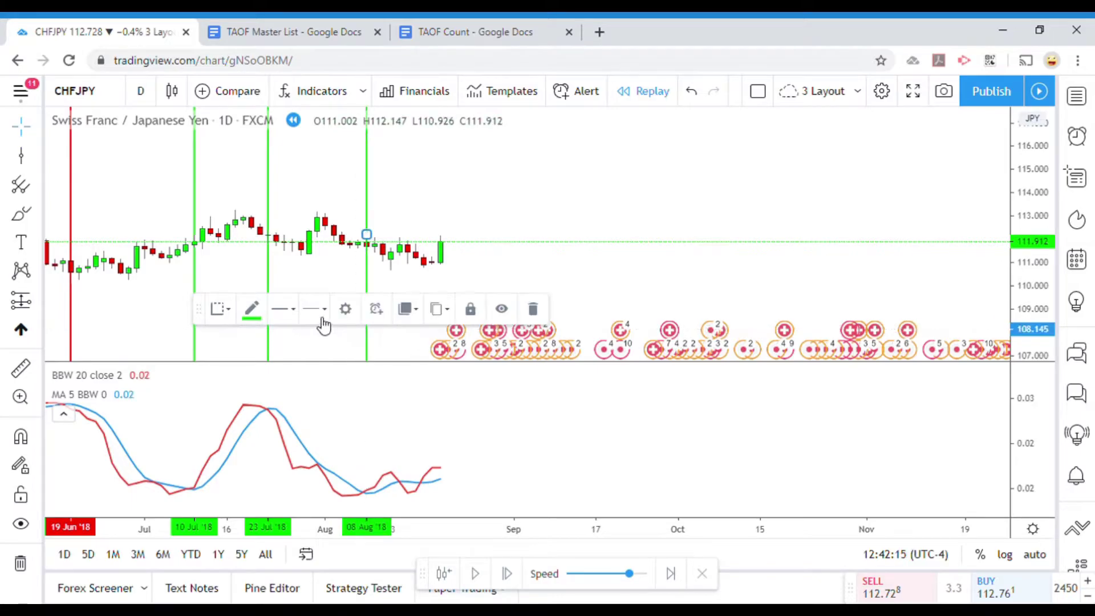
- Change the 08 Aug 2018 signal line's colour to red
left_click(251, 310)
left_click(264, 356)
left_click(487, 285)
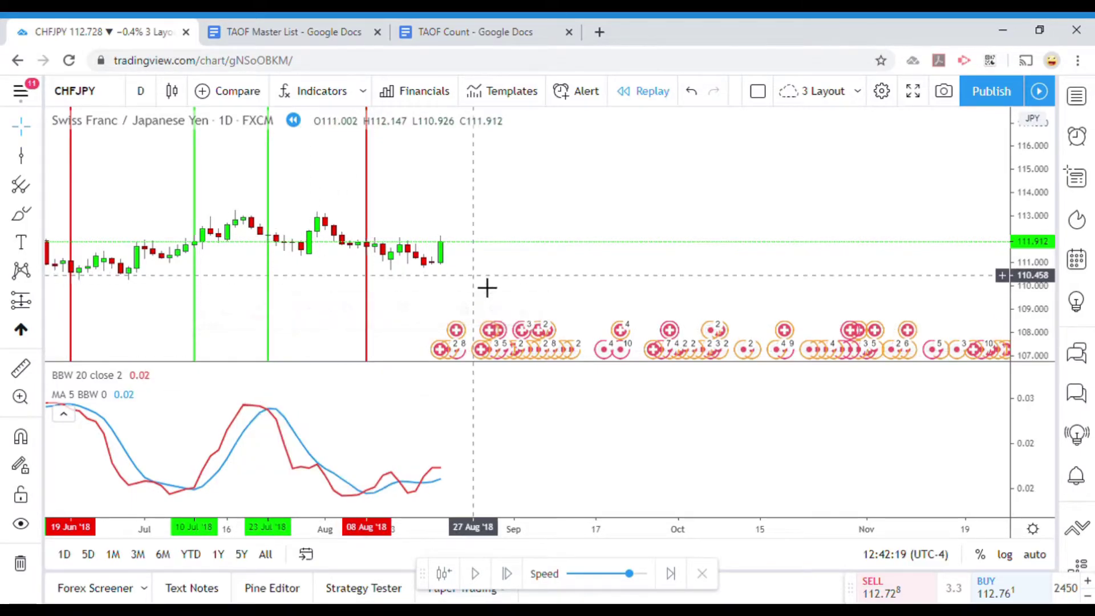
- Zoom in and out to review the marked months on the CHFJPY chart
scroll(473, 296, "down", 3)
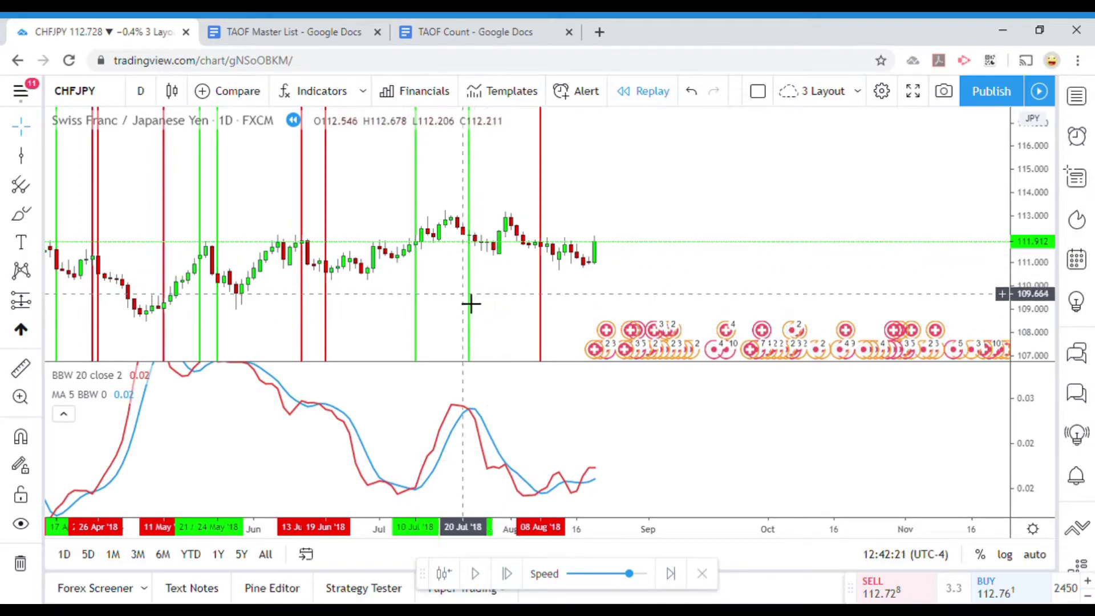
scroll(538, 307, "up", 1)
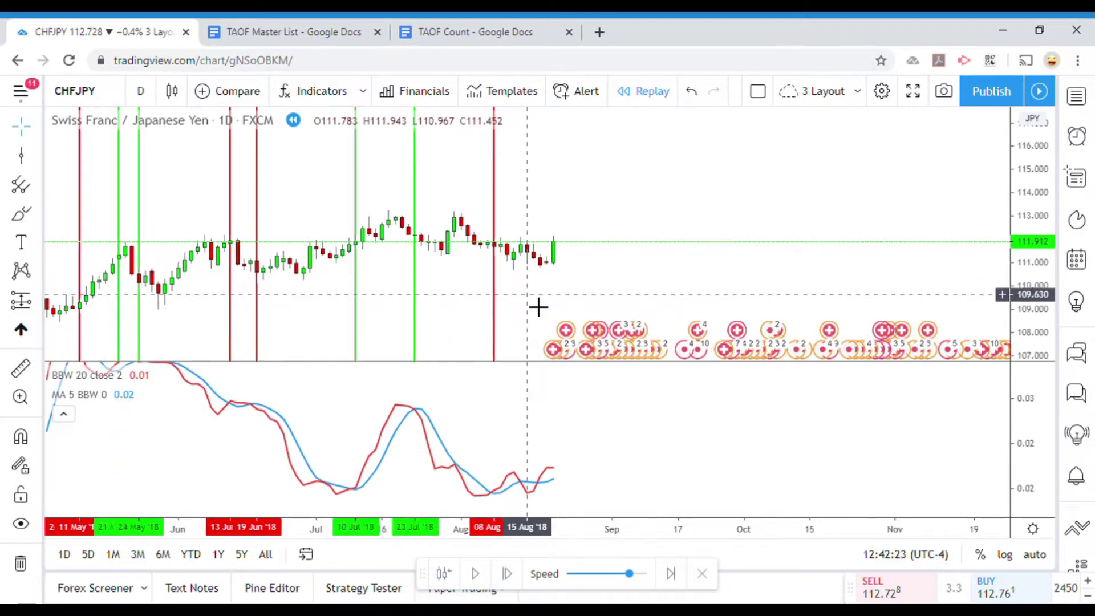
scroll(524, 321, "down", 1)
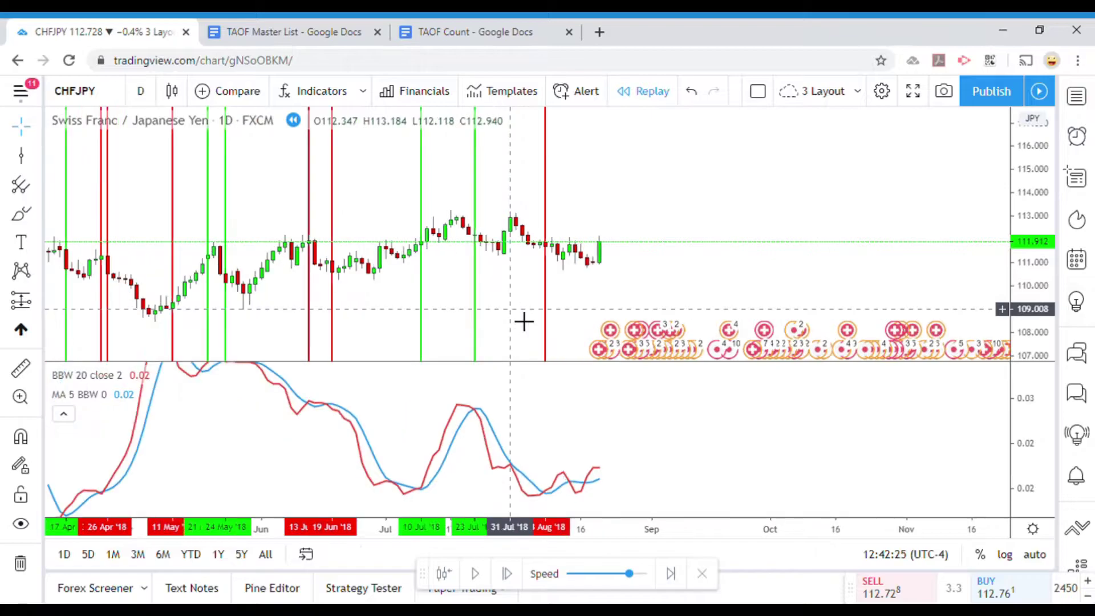
scroll(485, 306, "up", 1)
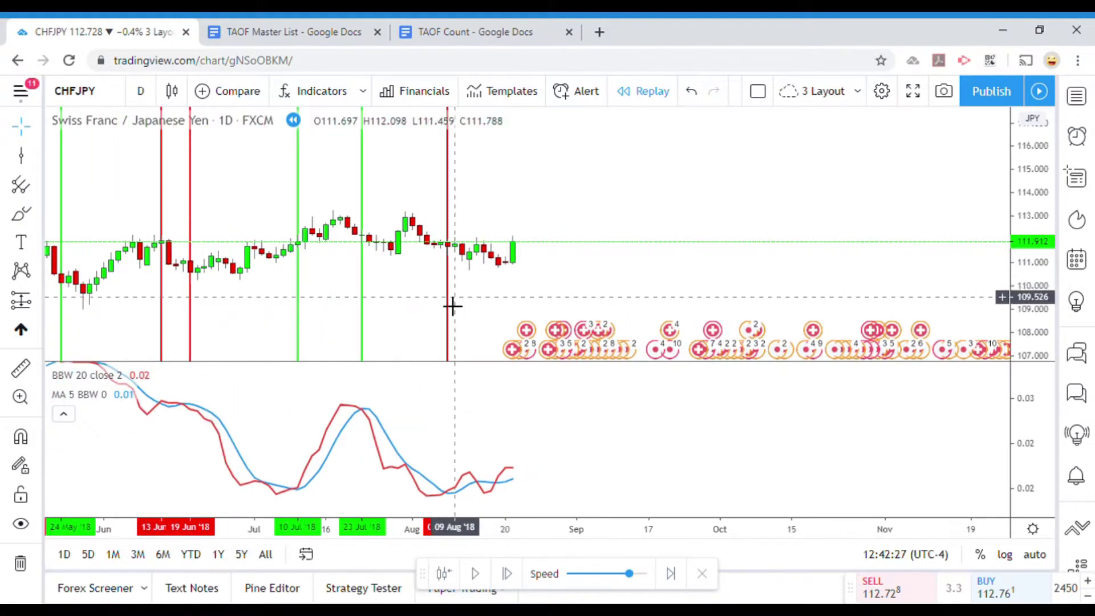
scroll(434, 304, "down", 3)
scroll(467, 309, "down", 2)
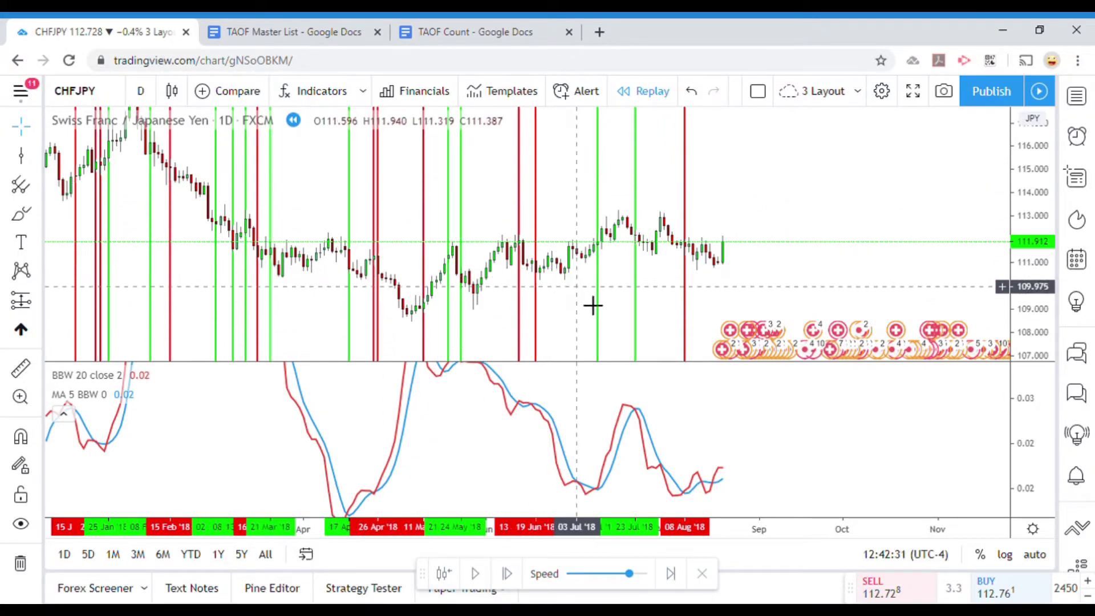
scroll(602, 332, "up", 3)
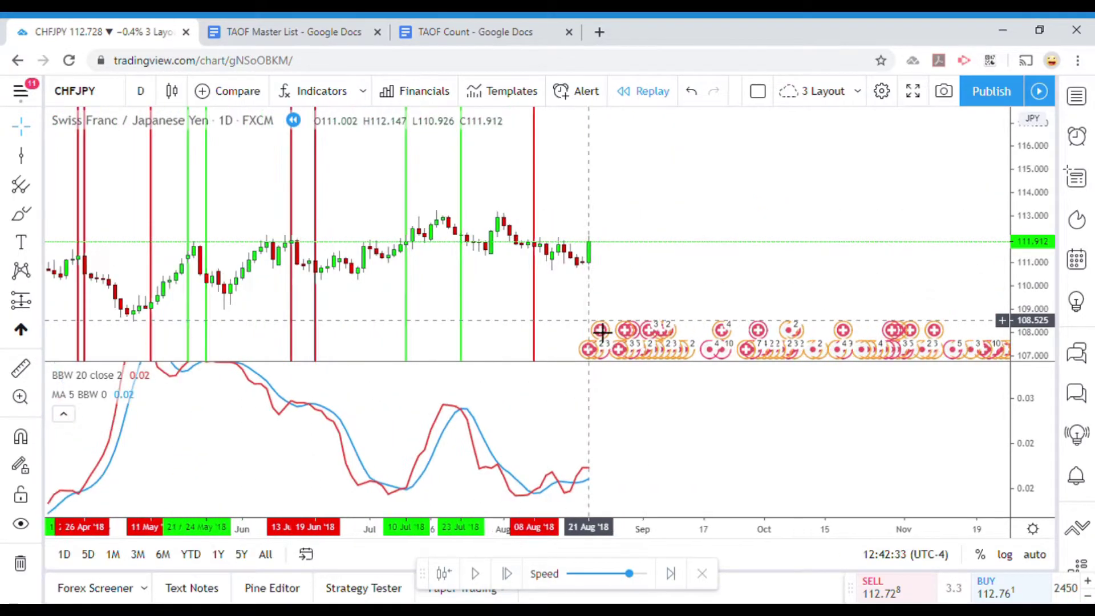
scroll(640, 318, "up", 2)
scroll(660, 317, "down", 1)
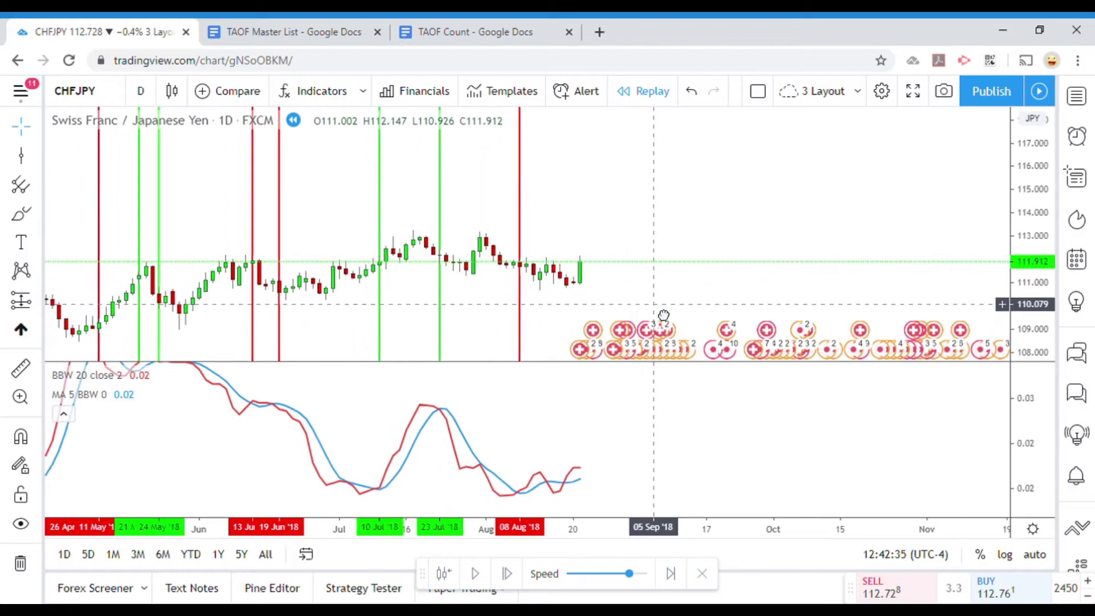
scroll(622, 305, "up", 1)
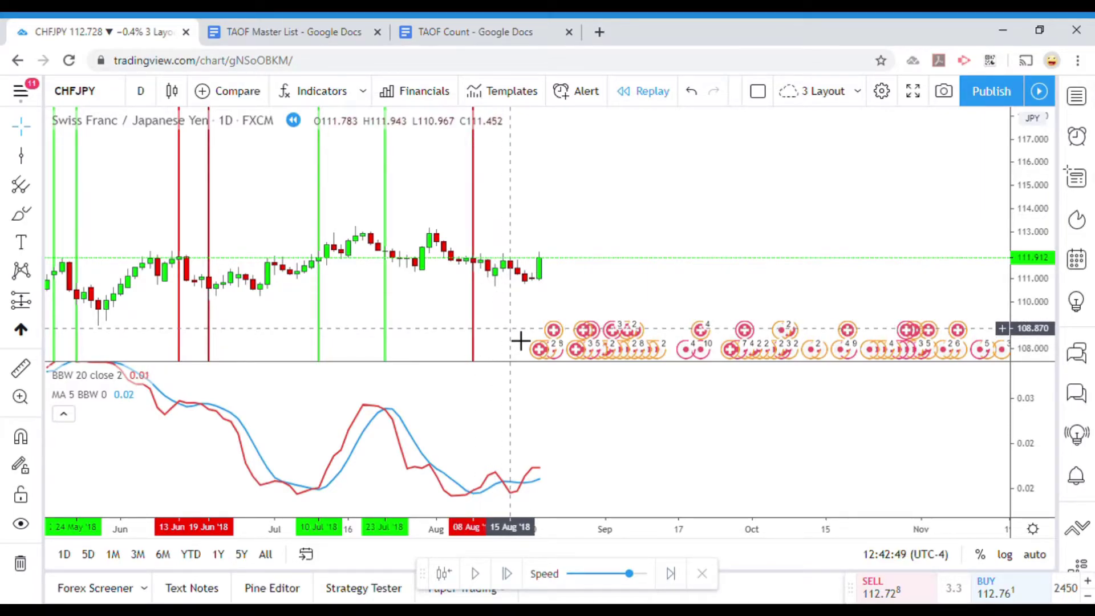
- Measure the price and bar move from the last candle with the Ruler
left_click(21, 368)
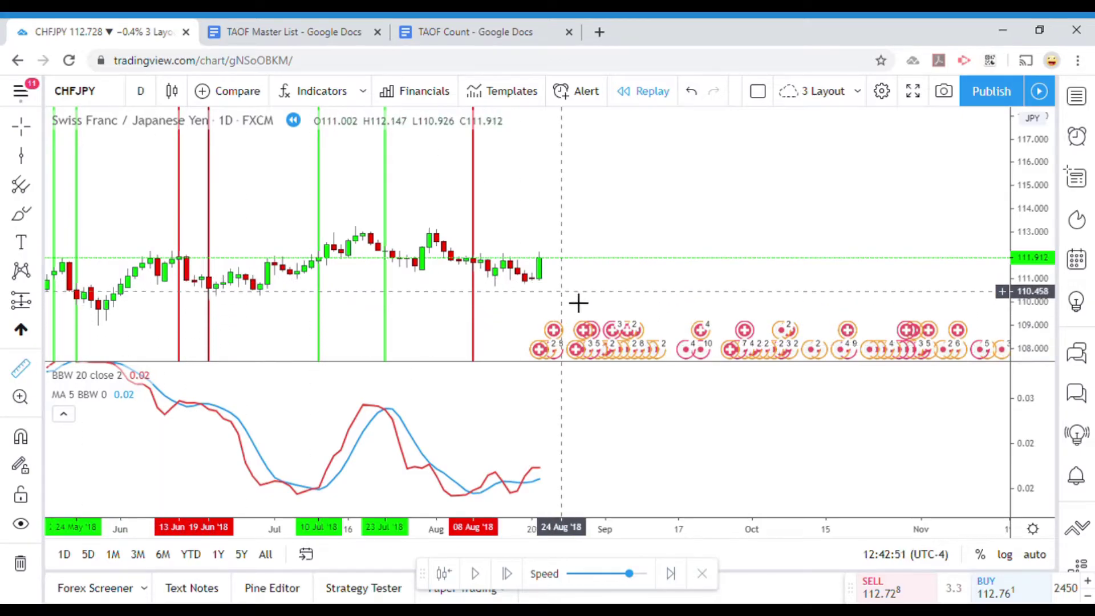
left_click(543, 265)
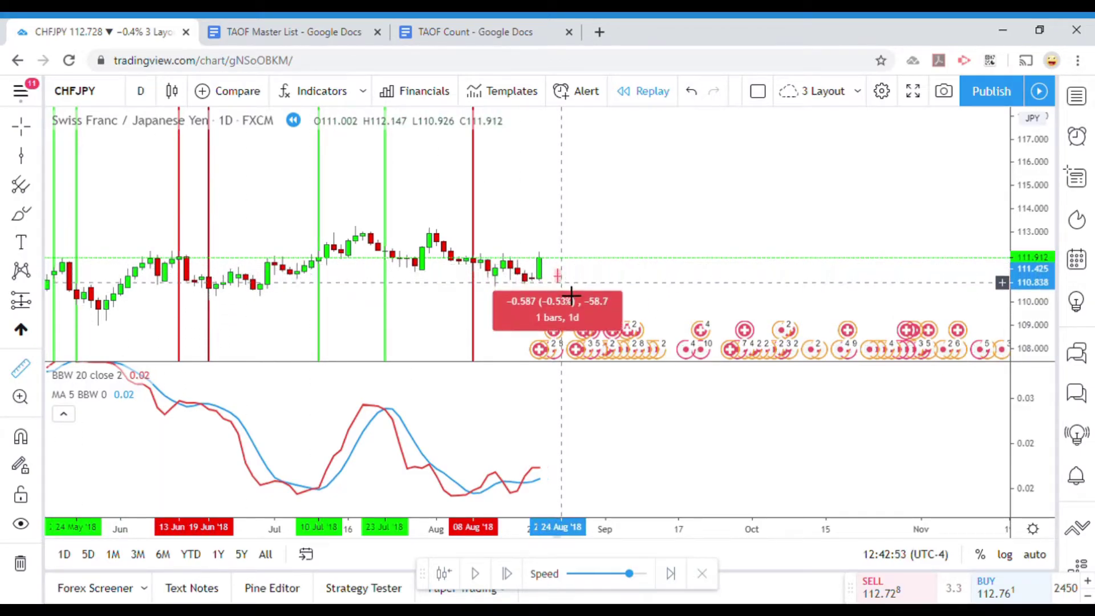
left_click(545, 268)
left_click(478, 278)
- Mark the 15 Aug crossover with a red vertical line and resume the replay
left_click(20, 155)
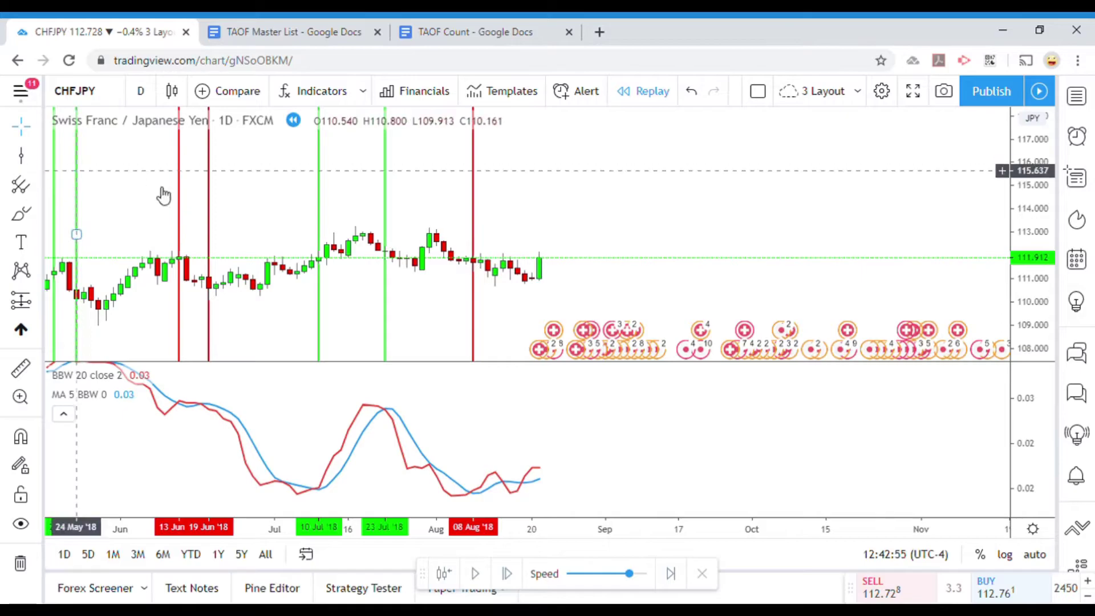
left_click(511, 319)
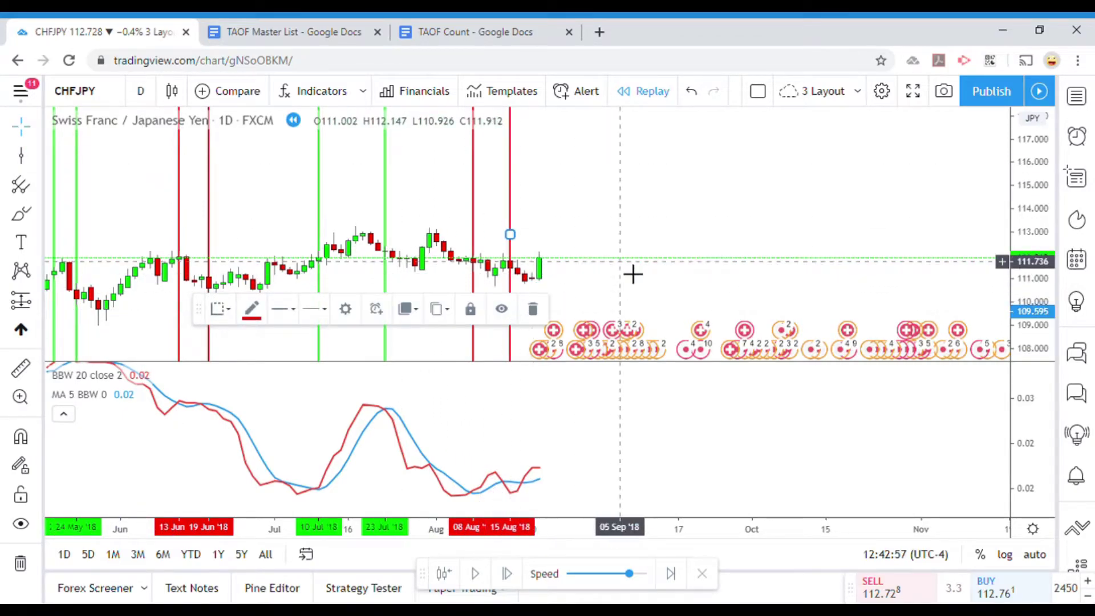
left_click(544, 340)
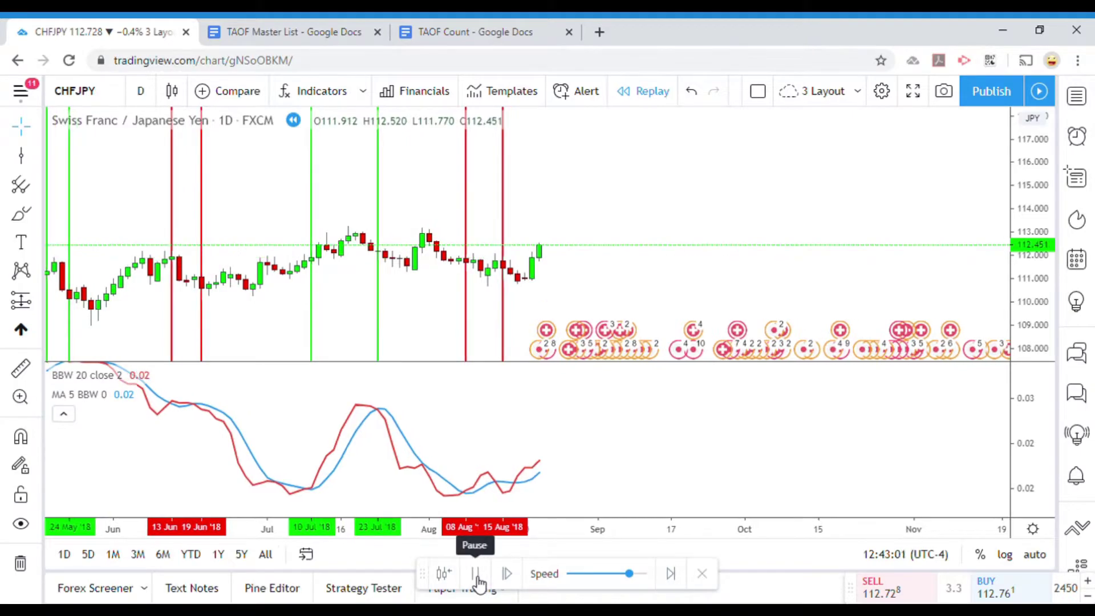
left_click(476, 574)
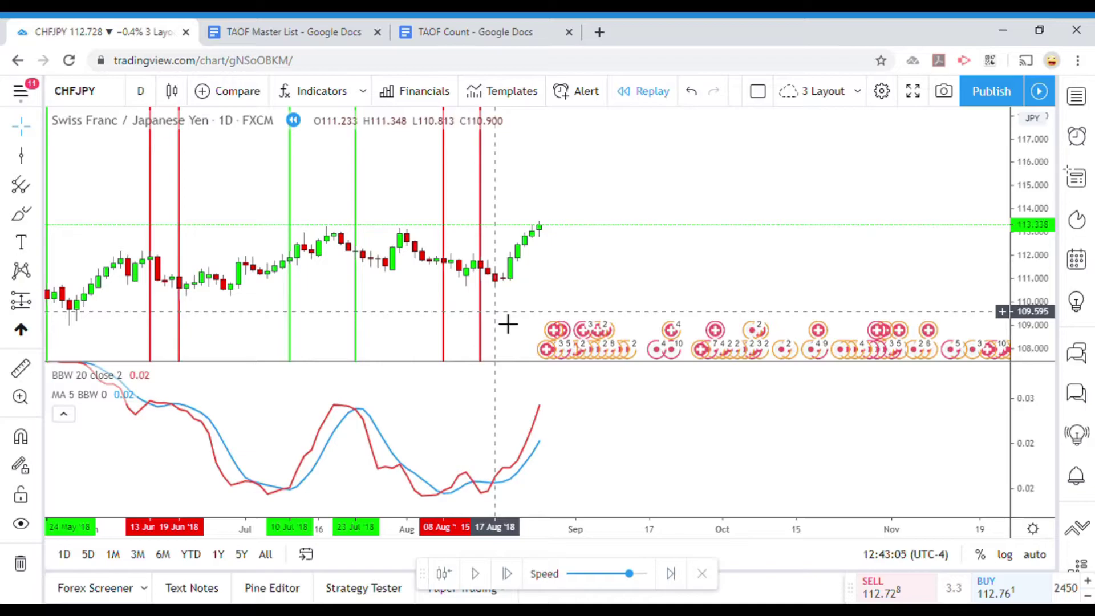
- Mark the 17 Aug crossover with a green vertical line
left_click(21, 155)
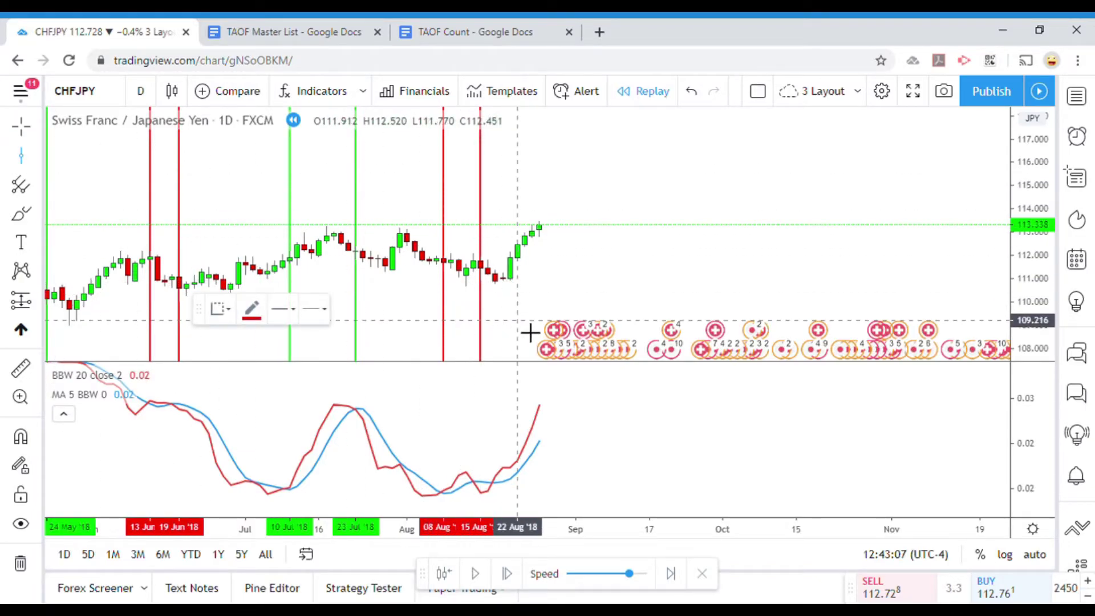
left_click(508, 330)
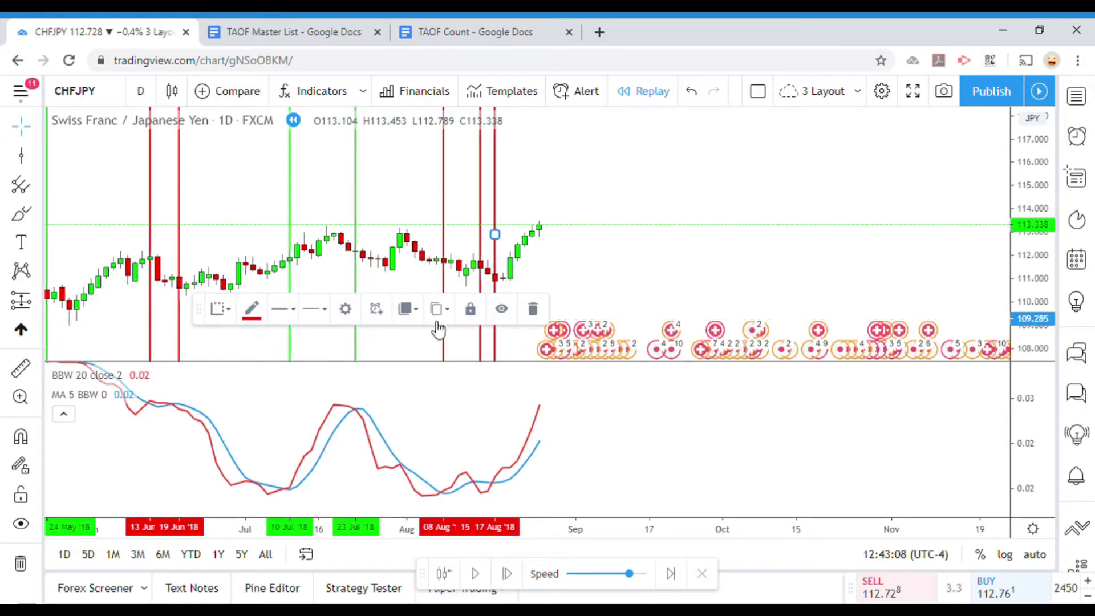
left_click(253, 308)
left_click(307, 356)
left_click(618, 310)
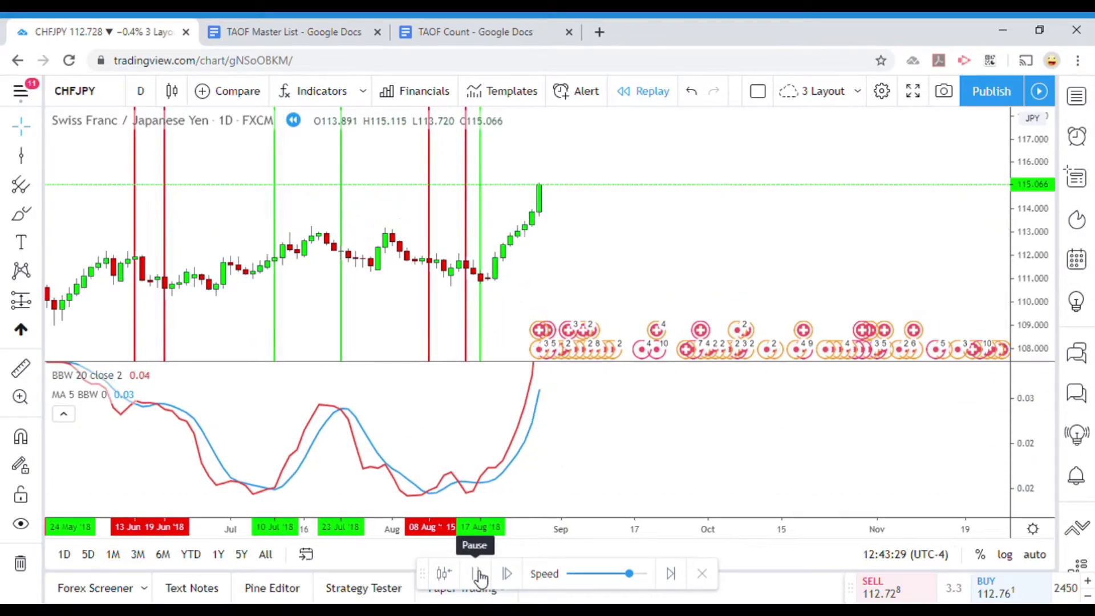
- Pause the replay and refit the price and indicator scales to the candles
left_click(479, 575)
left_click_drag(613, 258, 594, 288)
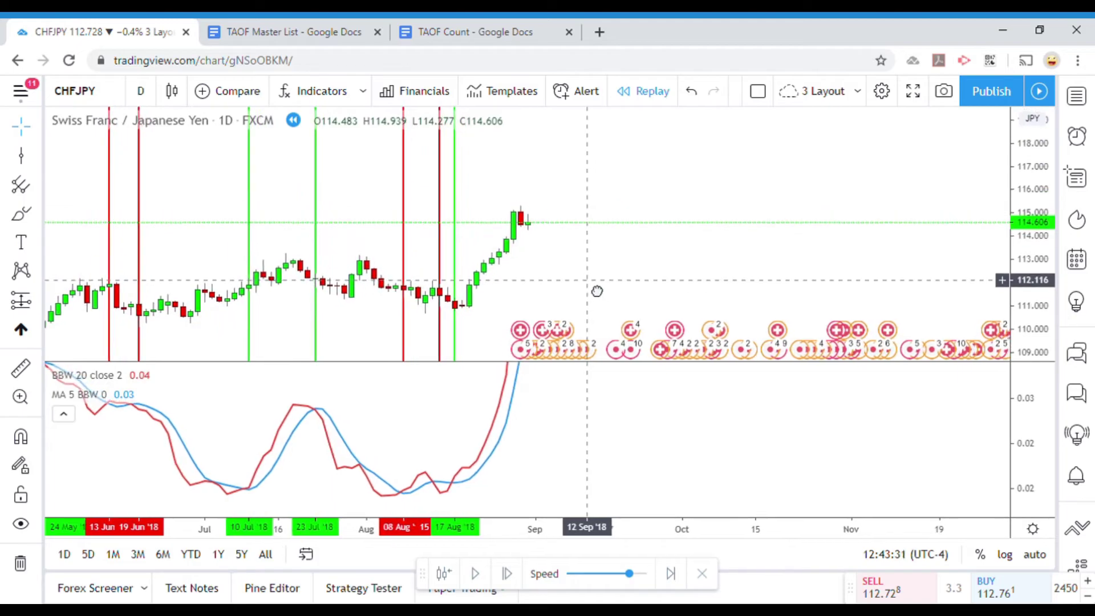
left_click_drag(1024, 278, 1023, 289)
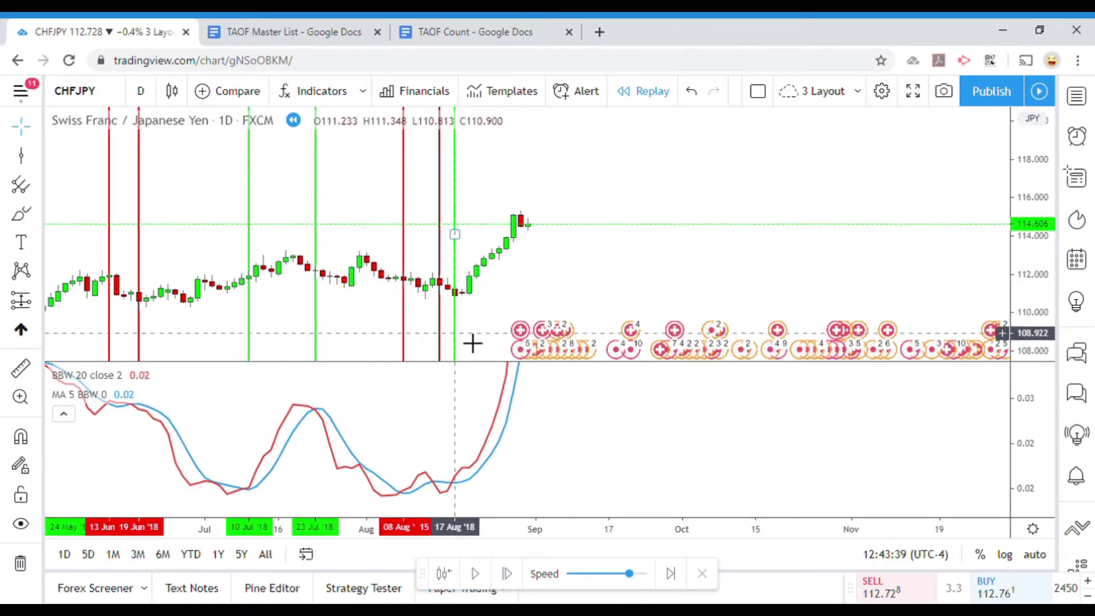
left_click_drag(1037, 406, 1037, 456)
key("Right")
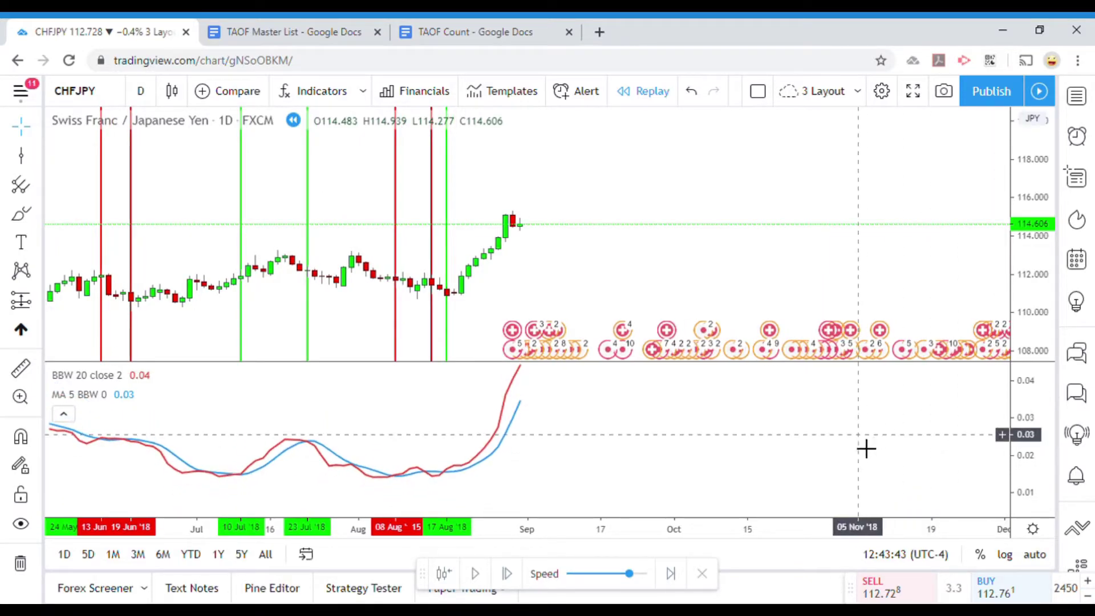
key("Right")
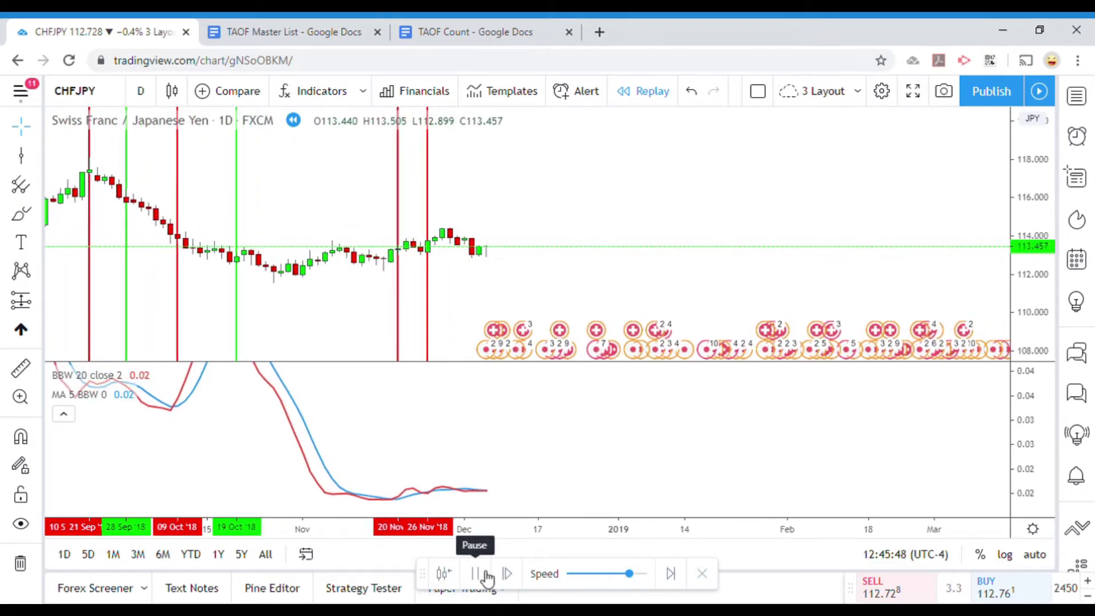
- Pause the replay, raise the BBW lines, and mark 03 Dec with a vertical line
left_click(486, 574)
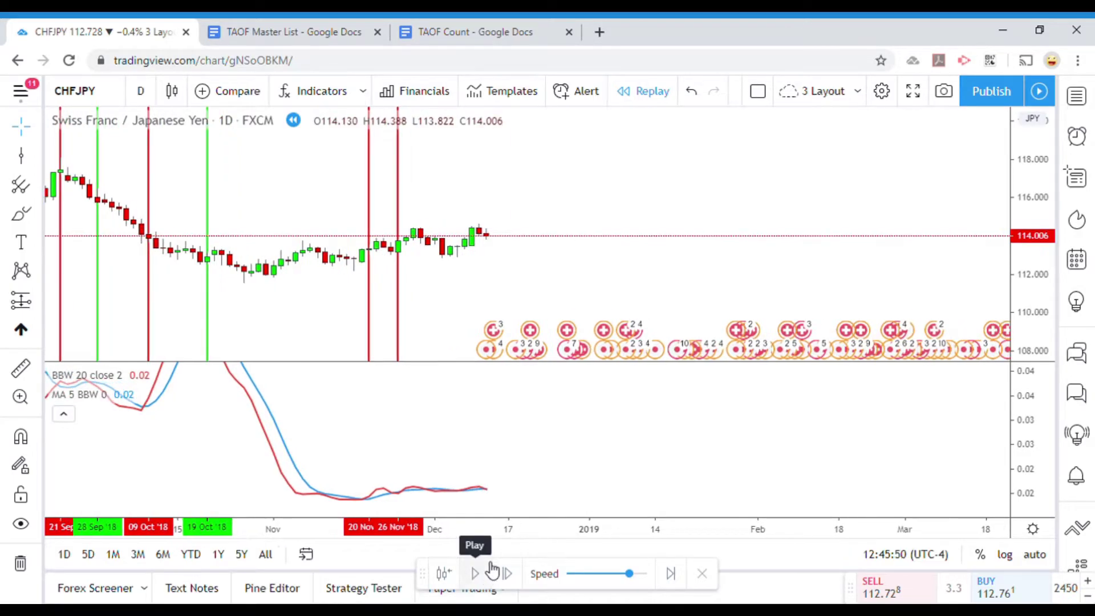
left_click_drag(913, 456, 961, 422)
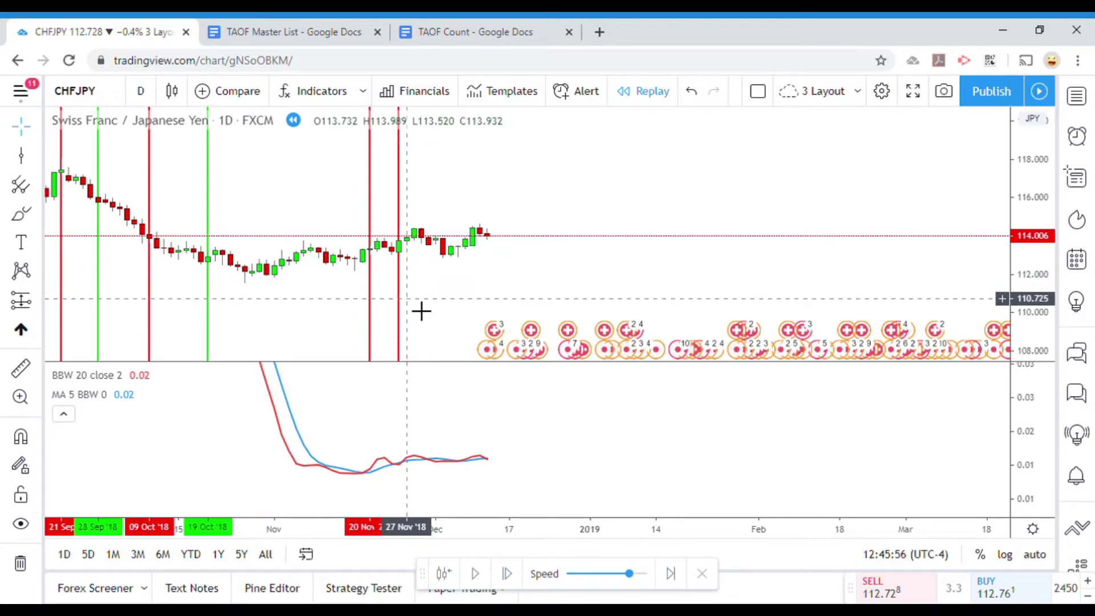
left_click(21, 155)
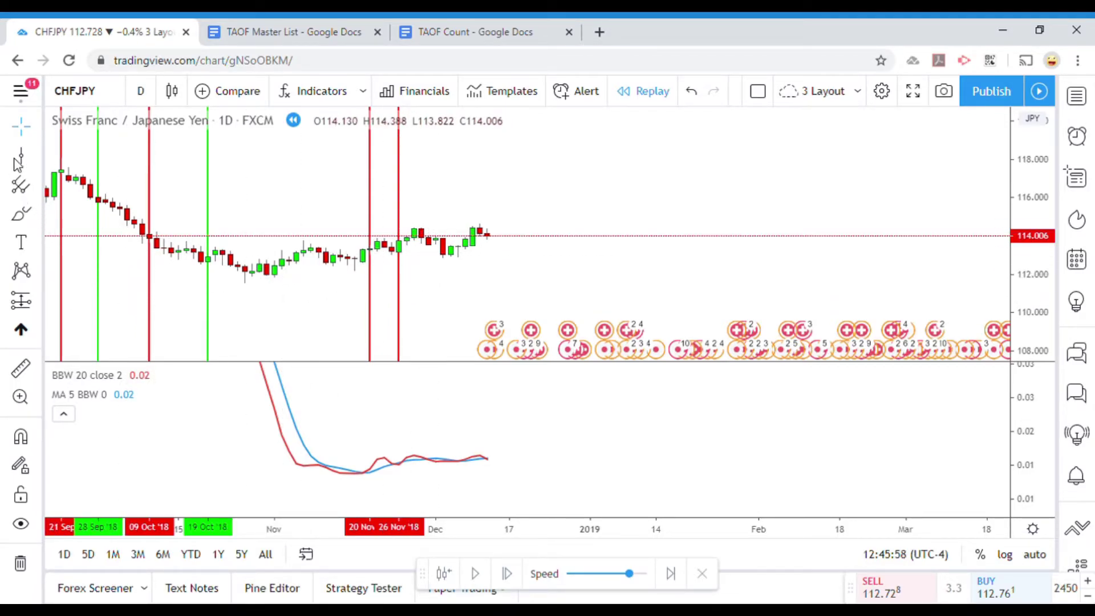
left_click(446, 306)
left_click(217, 323)
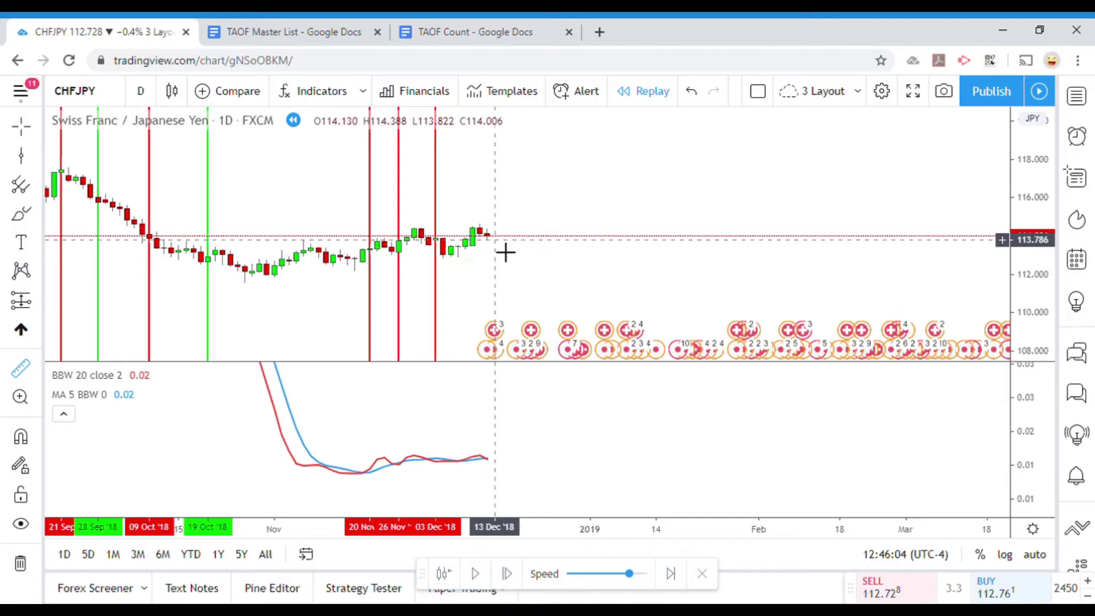
- Change the 03 Dec '18 signal line's colour from red to green
left_click(491, 236)
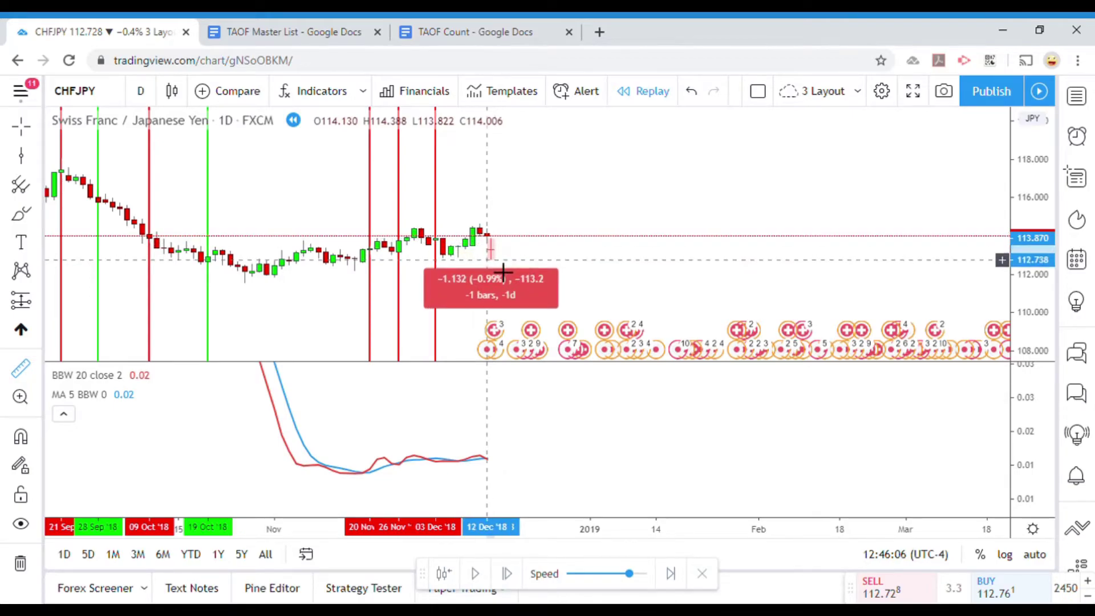
left_click(513, 276)
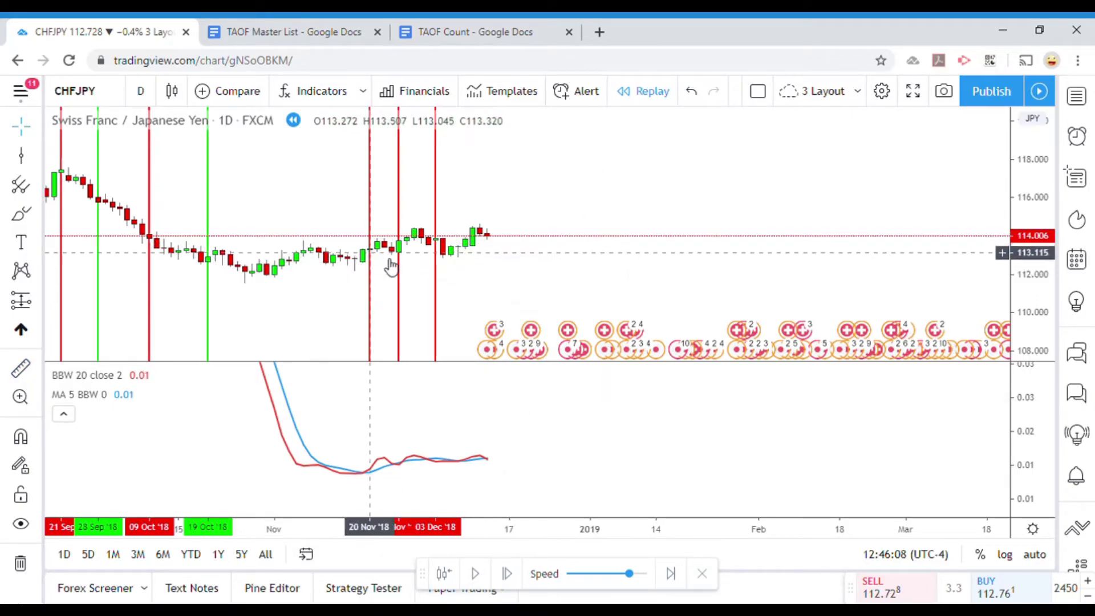
left_click(437, 282)
left_click(251, 308)
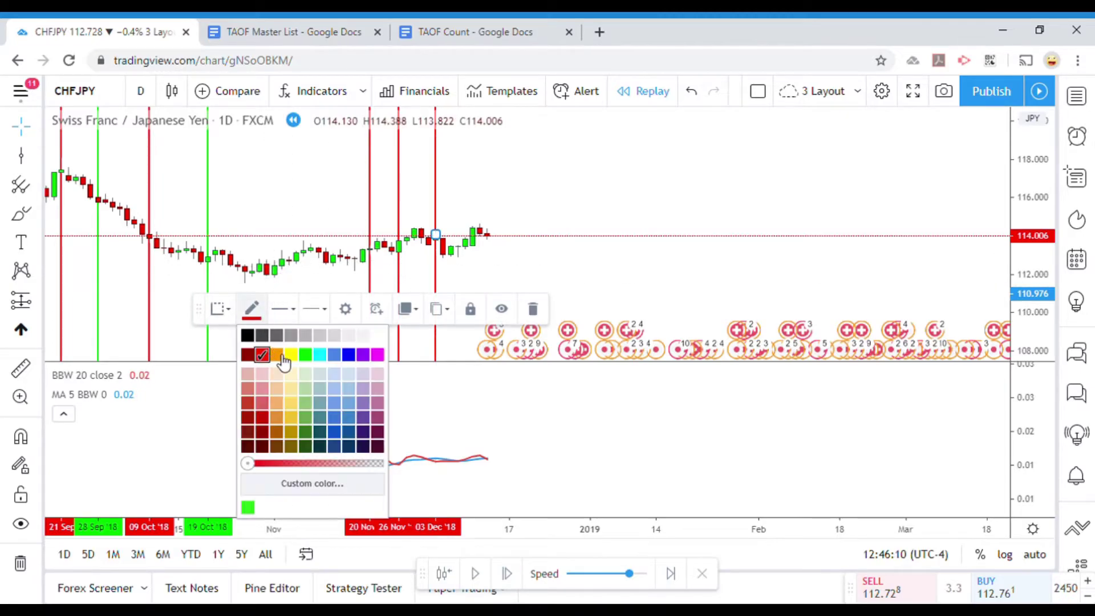
left_click(311, 357)
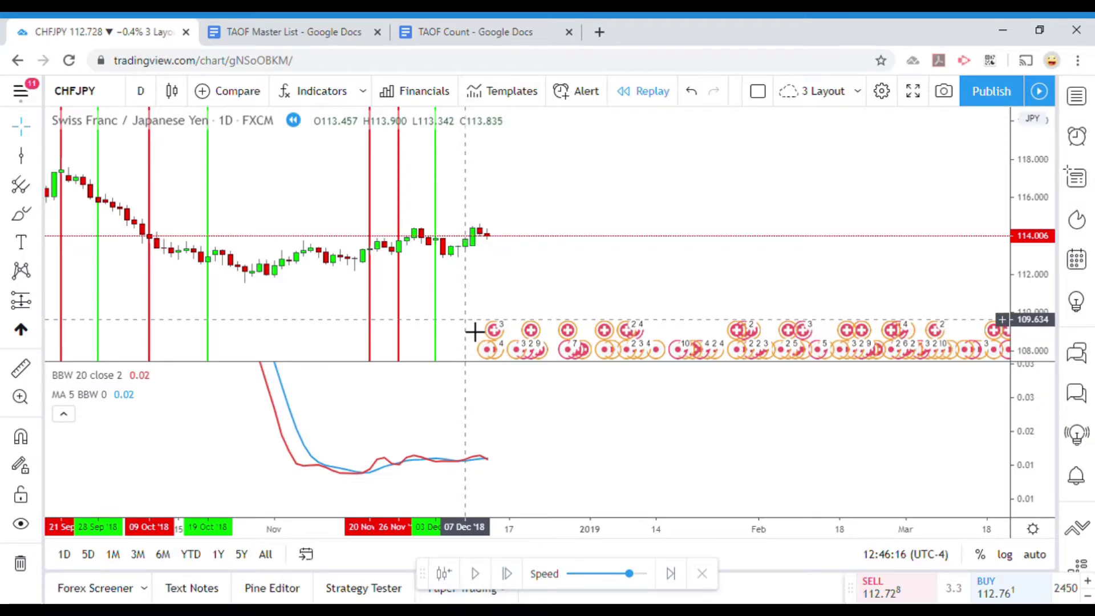
- Measure the latest price move and add a green vertical line at 07 Dec '18
left_click(21, 368)
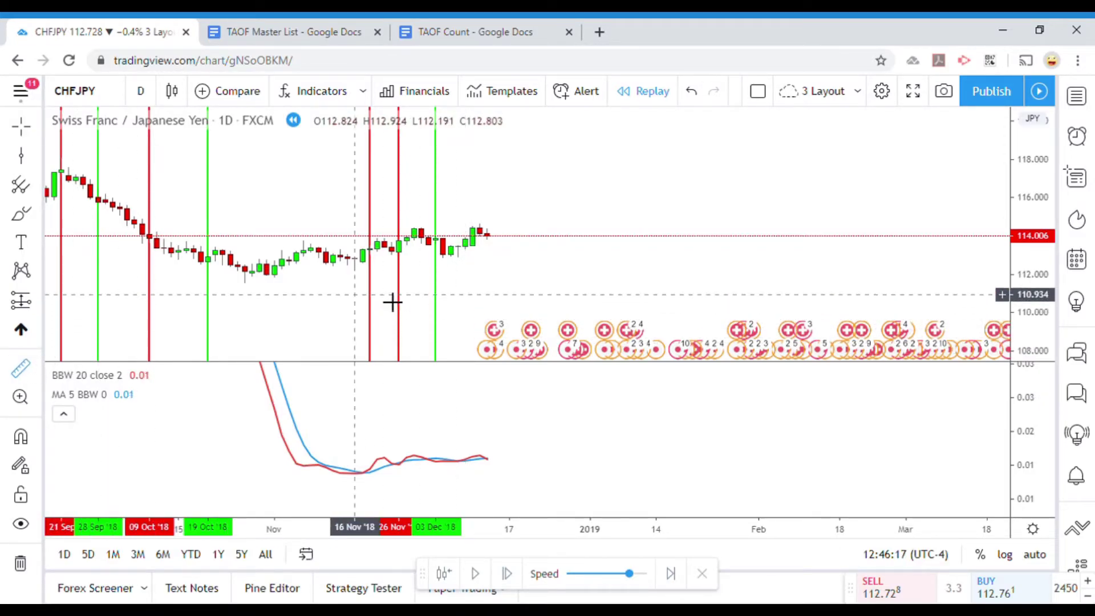
left_click(504, 256)
left_click(505, 234)
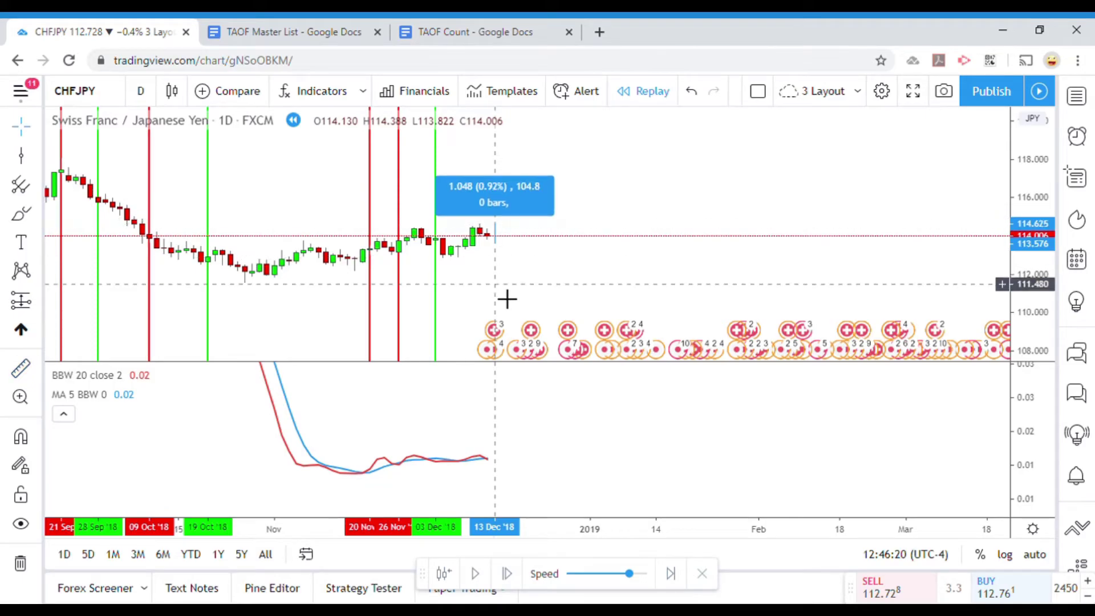
key("alt+v")
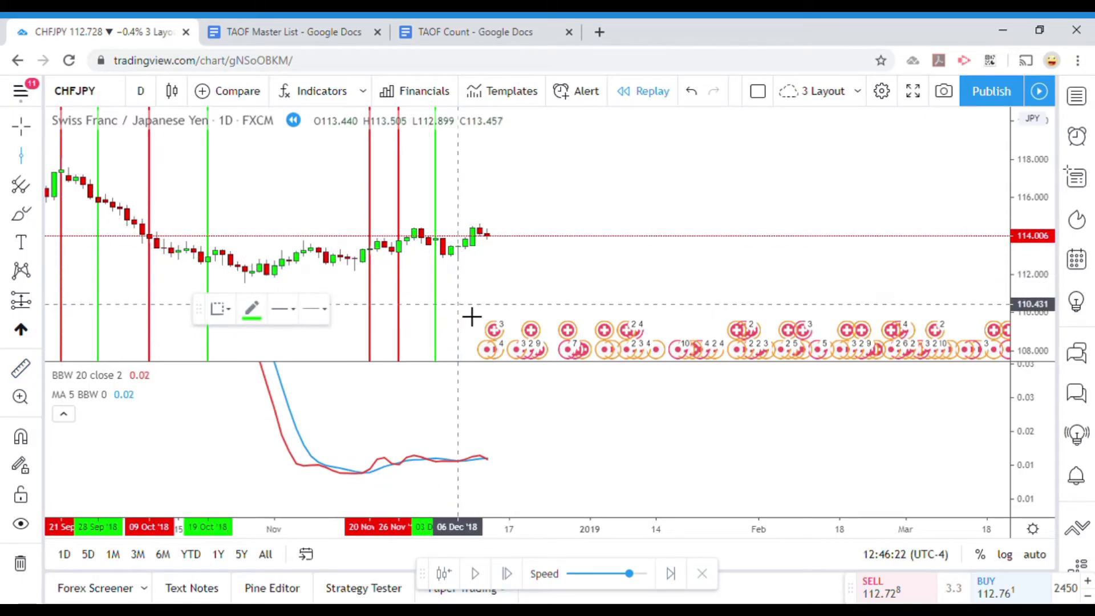
left_click(476, 316)
left_click(608, 276)
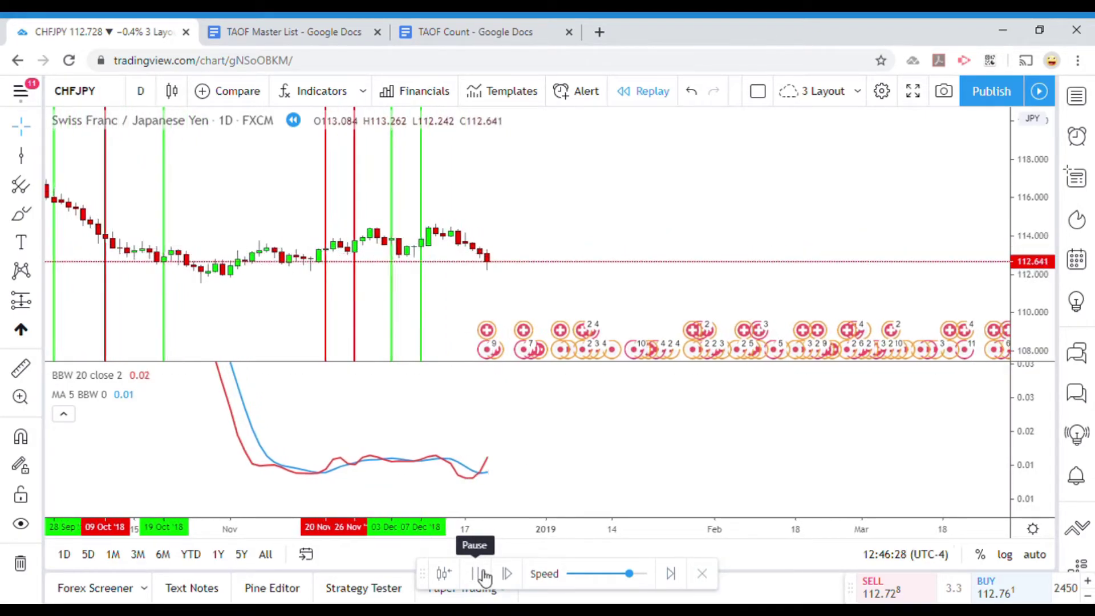
- Pause the replay and mark 13 Dec '18 with a green vertical line
left_click(483, 576)
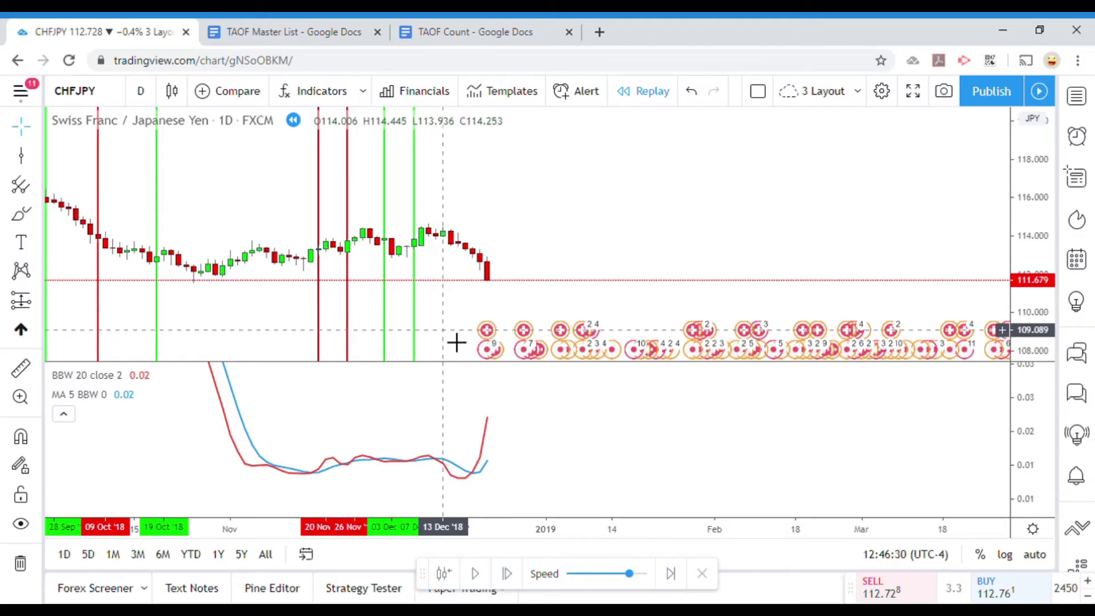
left_click(22, 154)
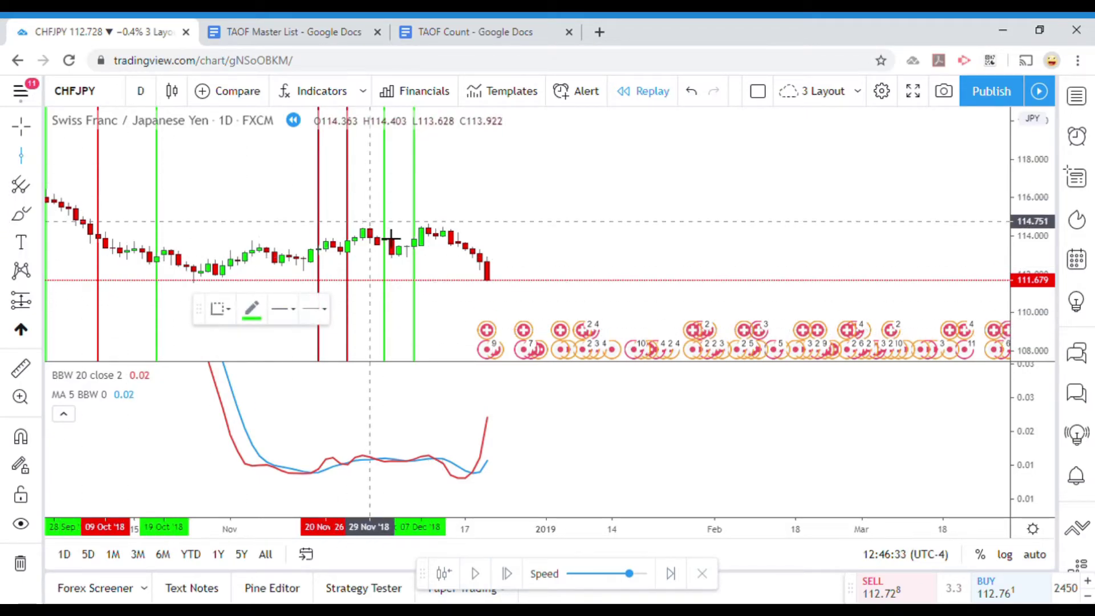
left_click(453, 319)
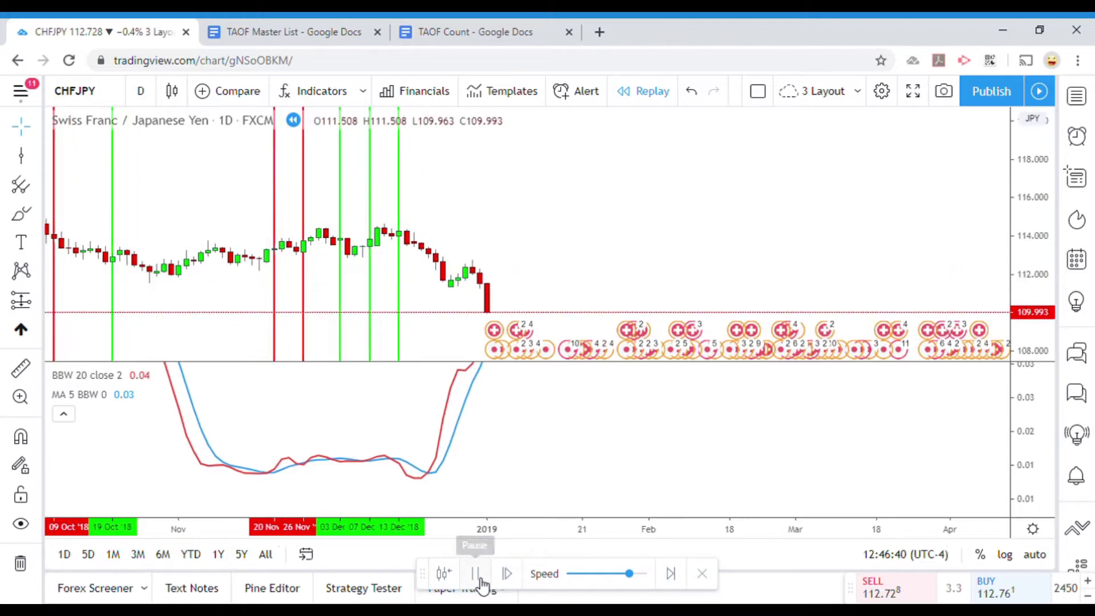
- Add a red vertical line at 20 Dec '18 and stretch the BBW curves taller
left_click(477, 575)
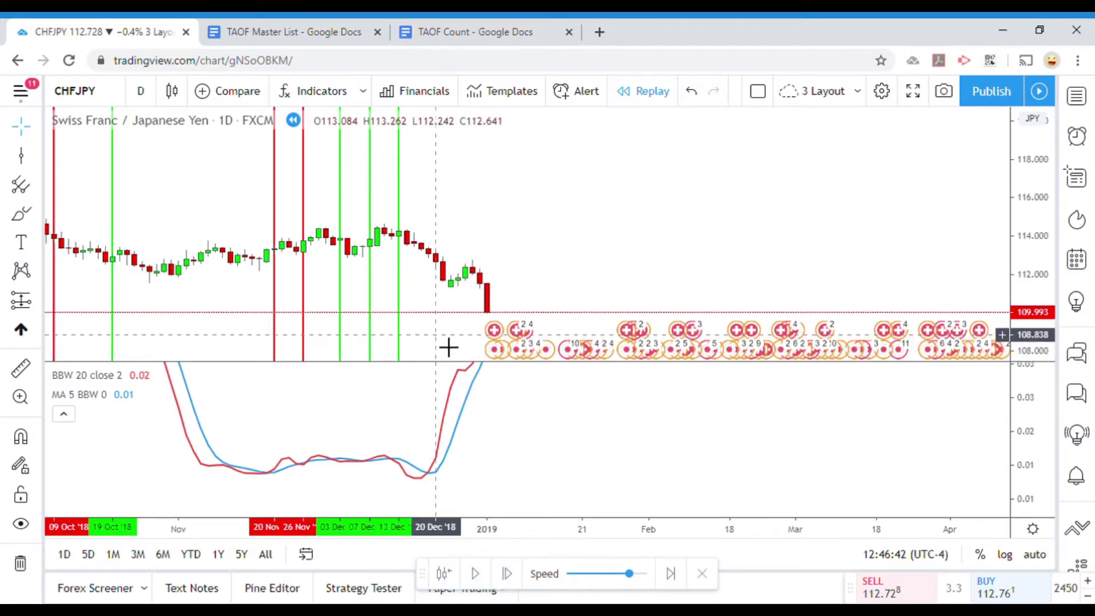
left_click(21, 158)
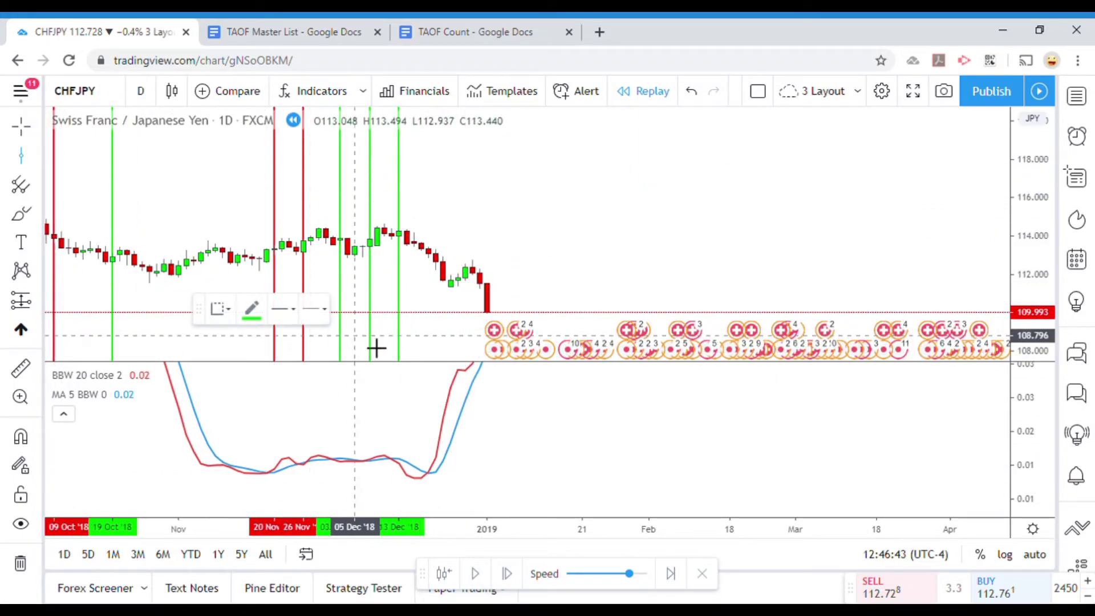
left_click(445, 339)
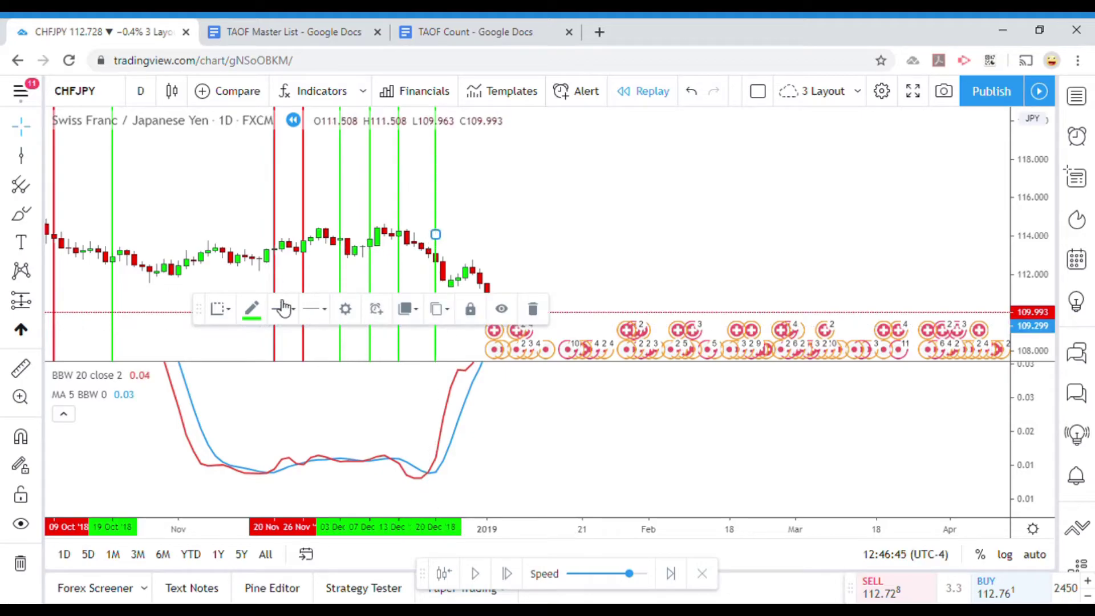
left_click(252, 310)
left_click(266, 355)
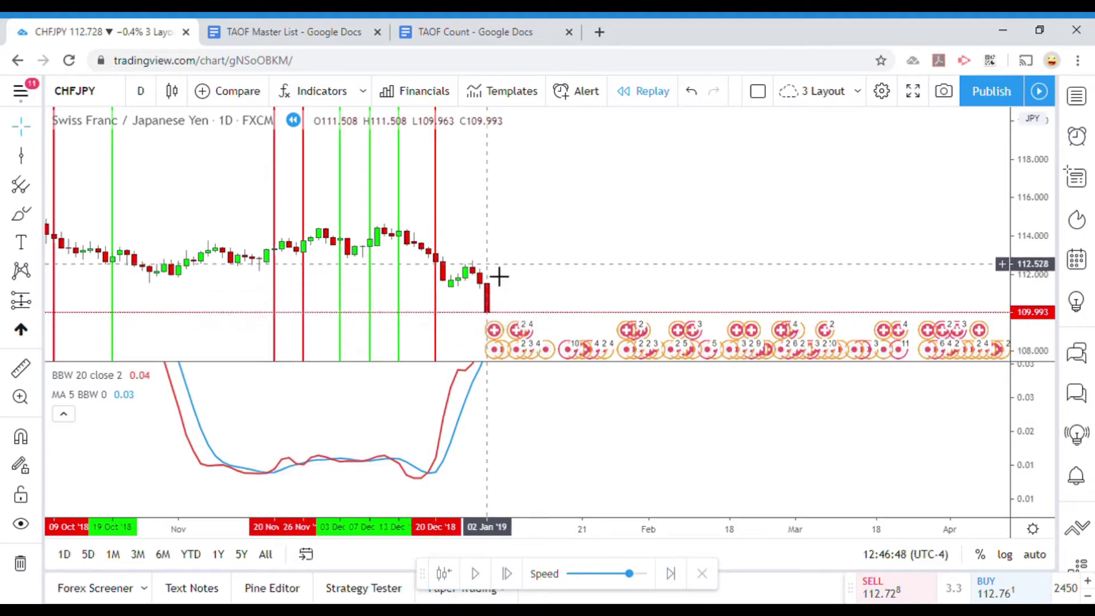
left_click(502, 331)
left_click_drag(1011, 439, 892, 506)
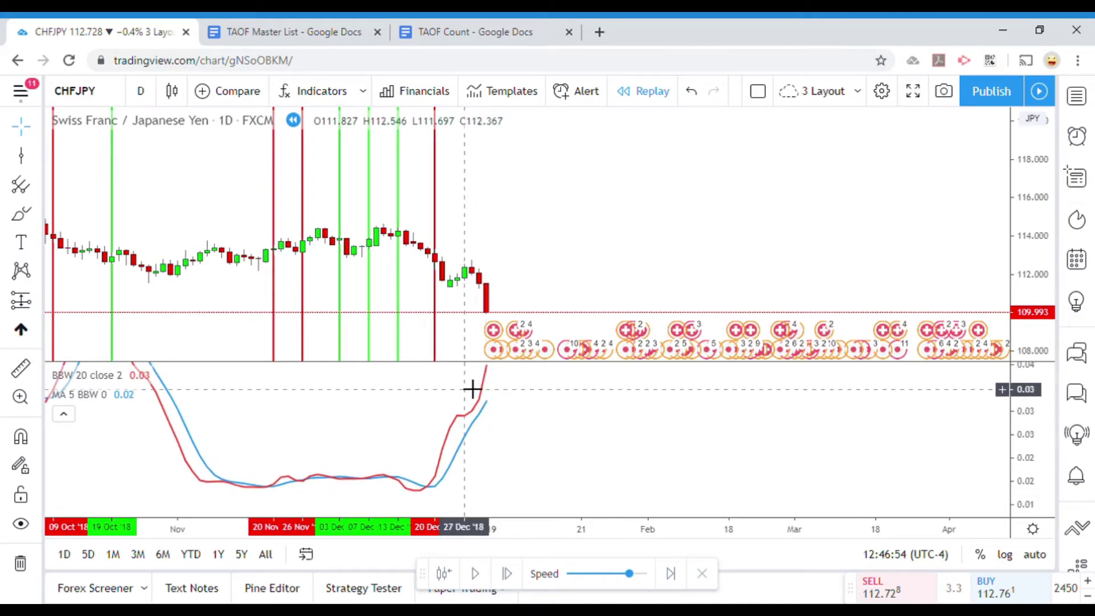
- Zoom out and pan across the chart to review the full year's red and green lines
scroll(308, 305, "down", 3)
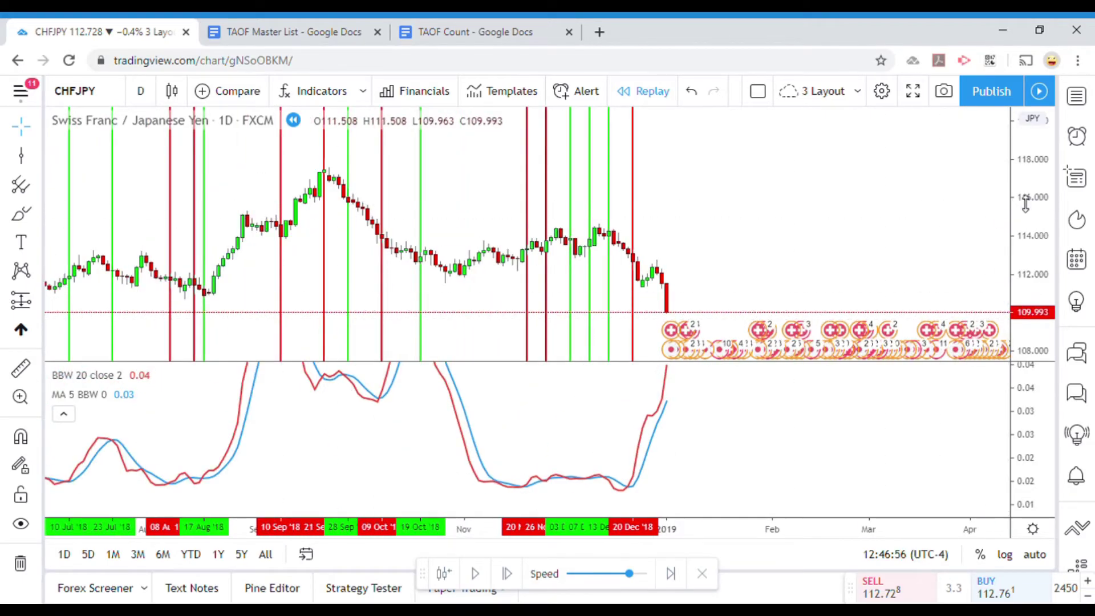
scroll(819, 258, "down", 3)
scroll(902, 241, "up", 3)
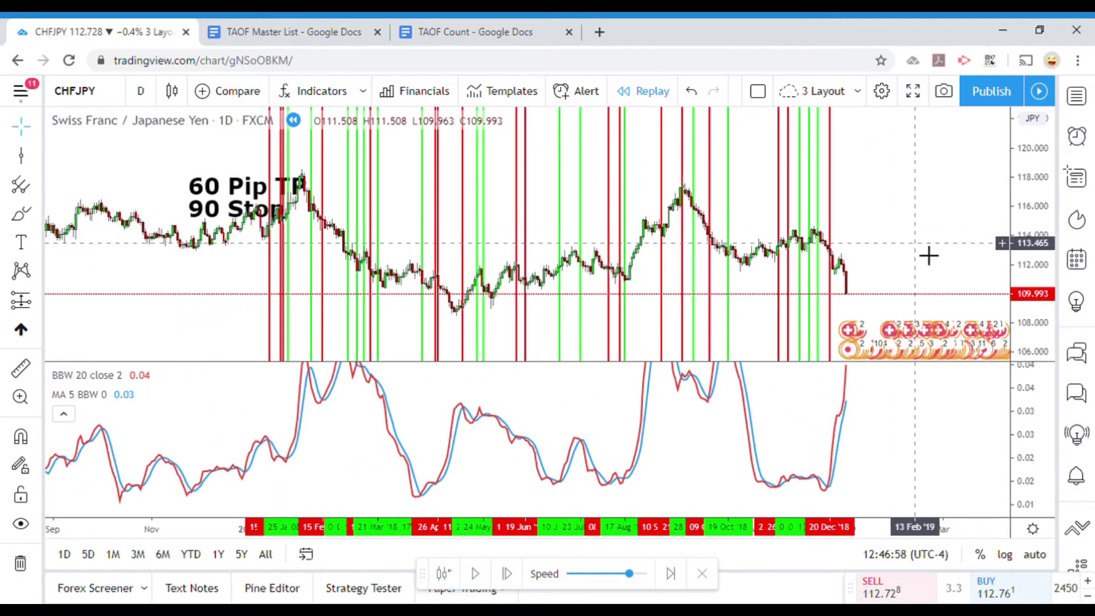
scroll(995, 269, "up", 4)
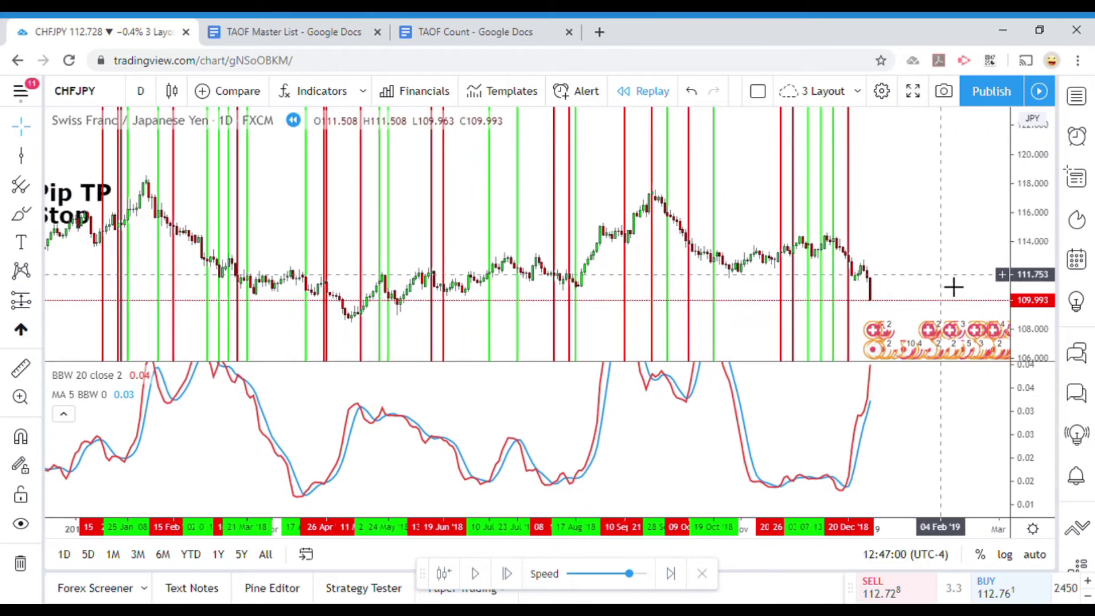
scroll(987, 272, "down", 1)
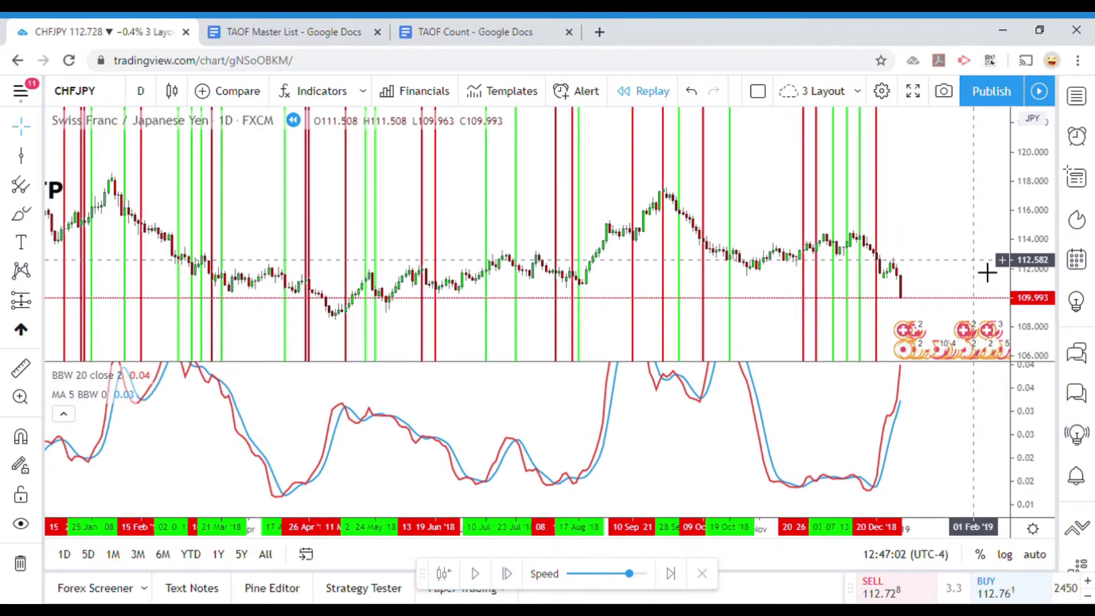
left_click_drag(700, 285, 773, 285)
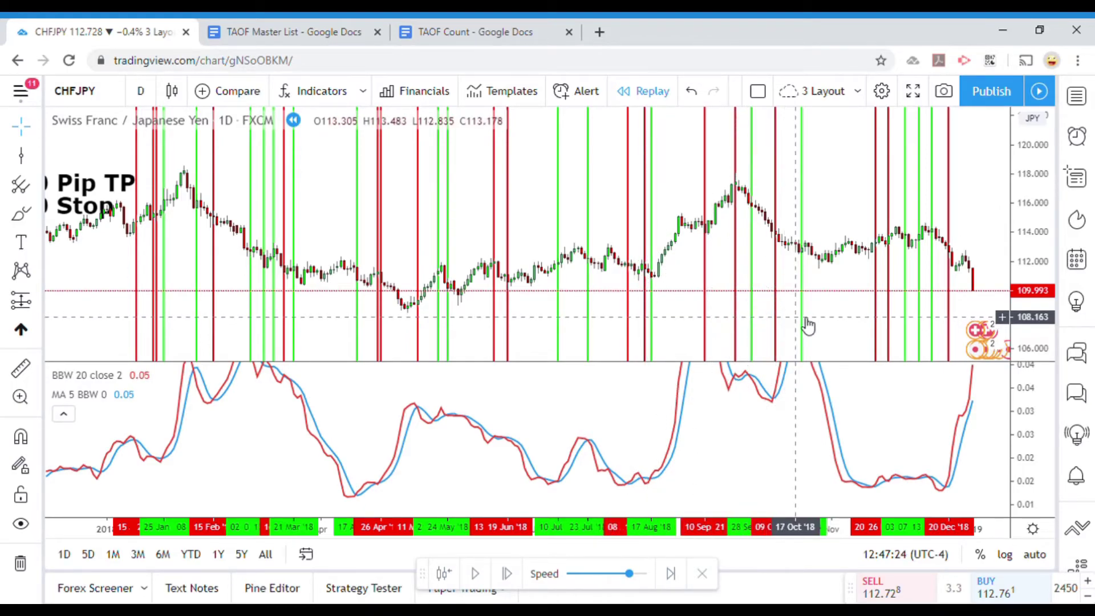
left_click_drag(843, 325, 774, 322)
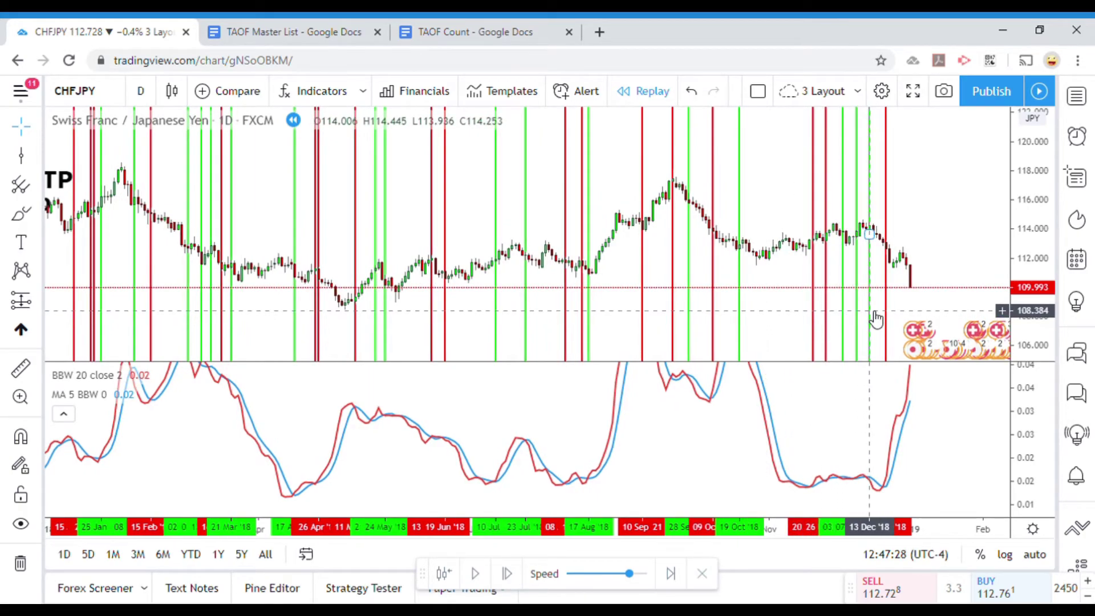
left_click_drag(967, 251, 987, 249)
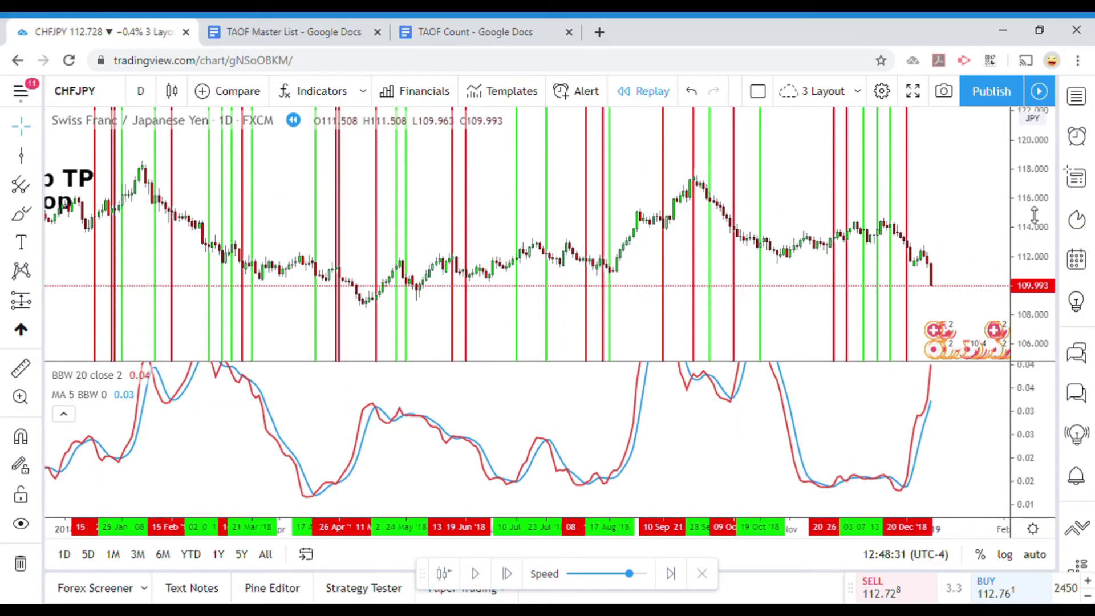
- Zoom out, pan to later dates, and compress the BBW scale so peaks fit to 0.05
scroll(970, 240, "down", 5)
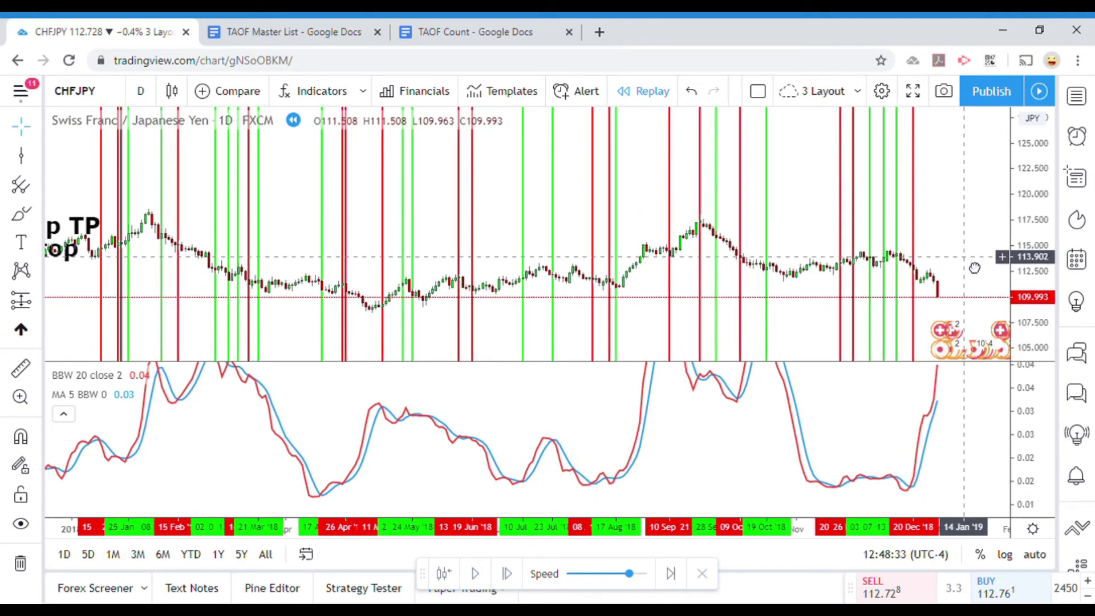
left_click_drag(971, 247, 876, 245)
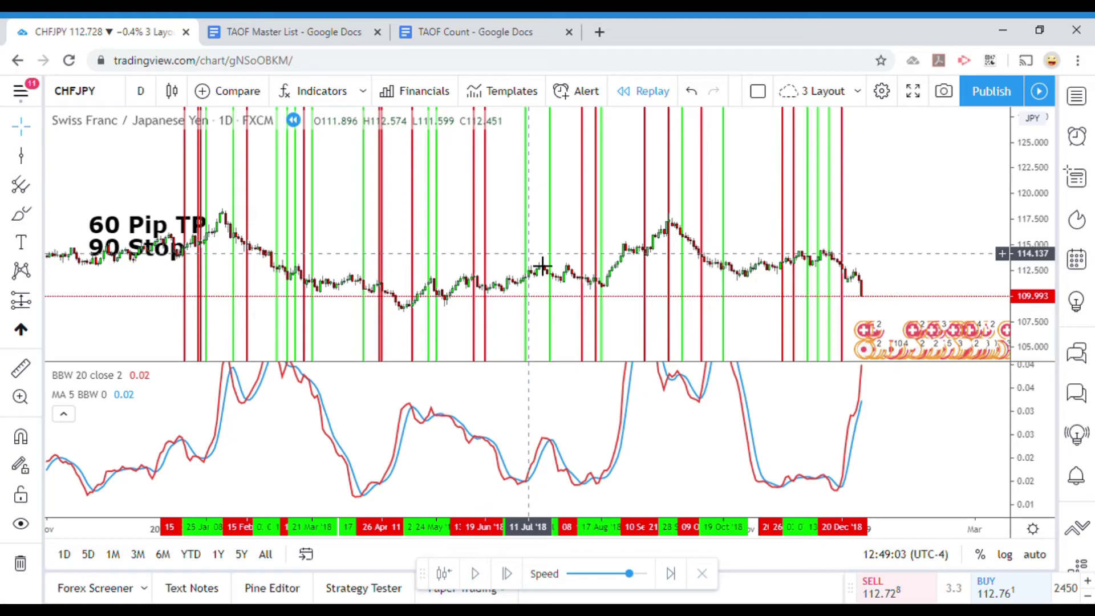
left_click_drag(1043, 399, 1043, 473)
left_click_drag(965, 461, 939, 455)
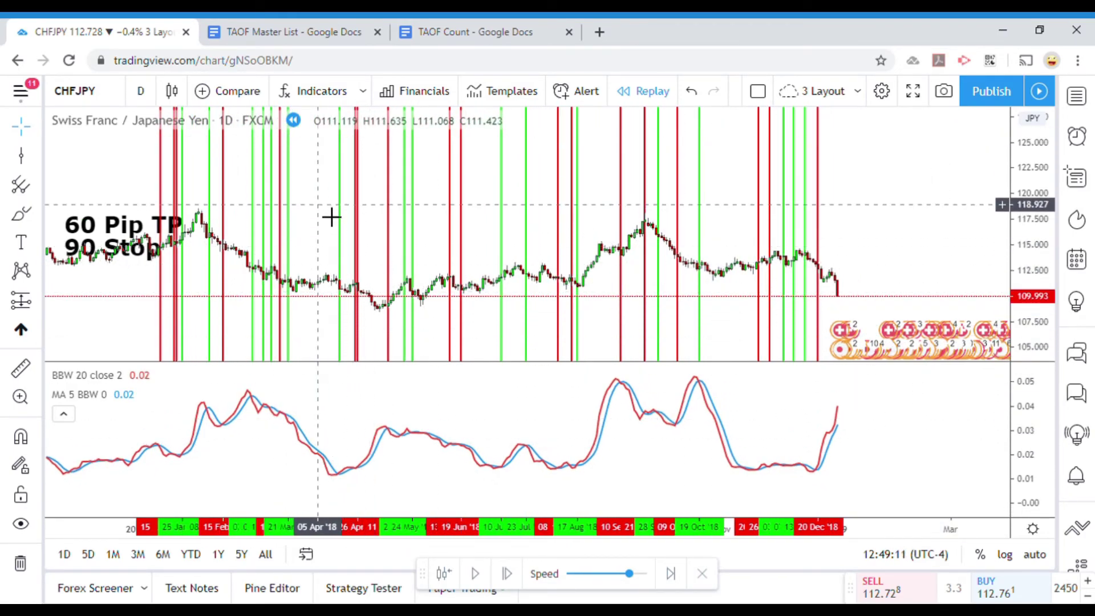
mouse_move(342, 234)
left_mouse_down()
mouse_move(356, 249)
mouse_move(350, 222)
left_mouse_up()
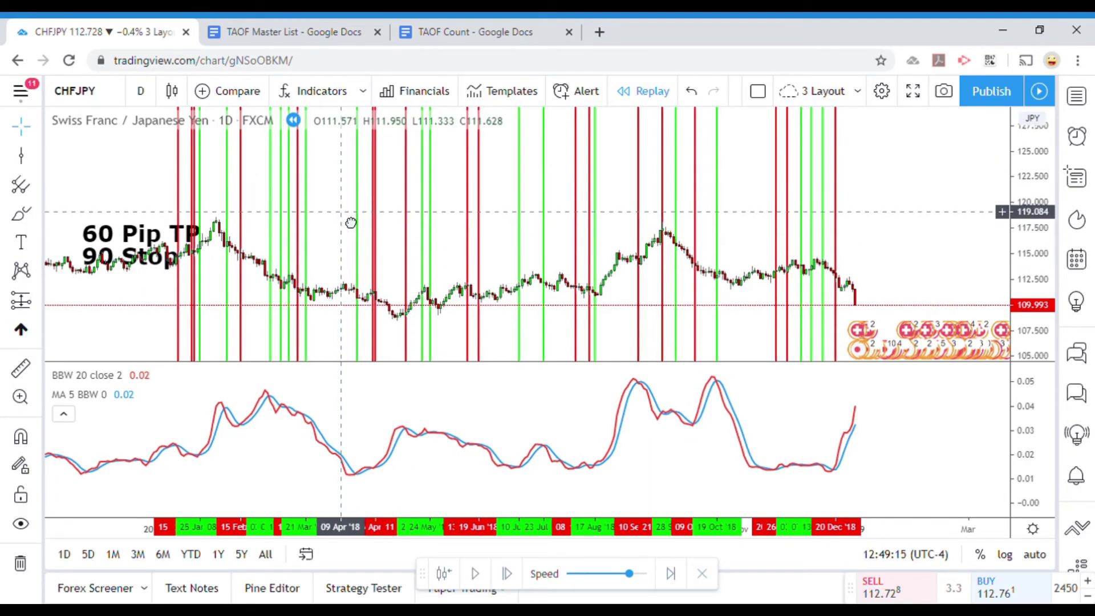